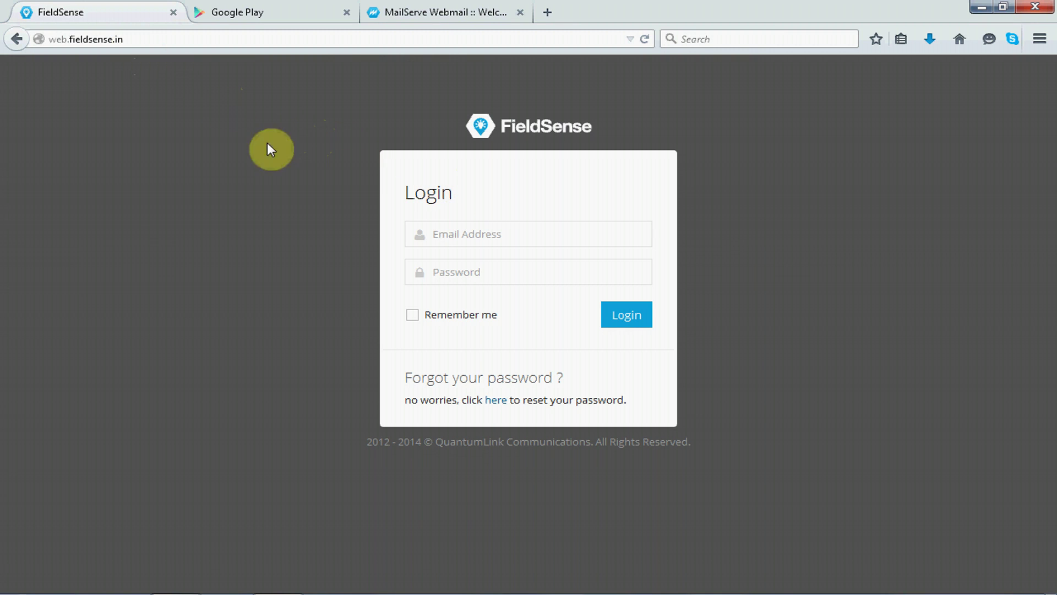
Sign in to FieldSense with the admin e-mail address and password.
click(480, 234)
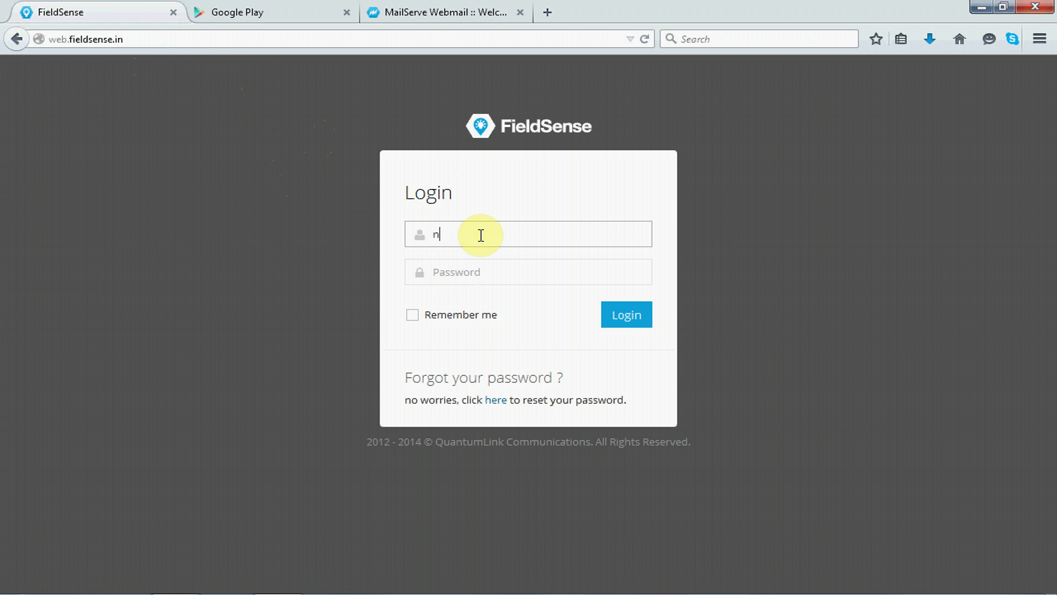
key(Tab)
text(•)
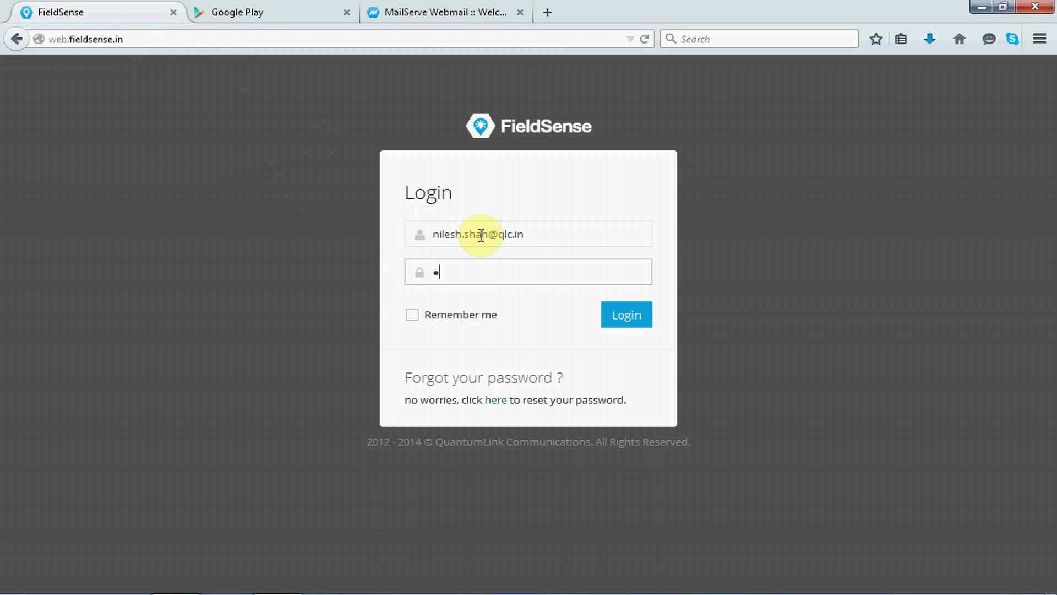
text(••••••••••)
click(636, 324)
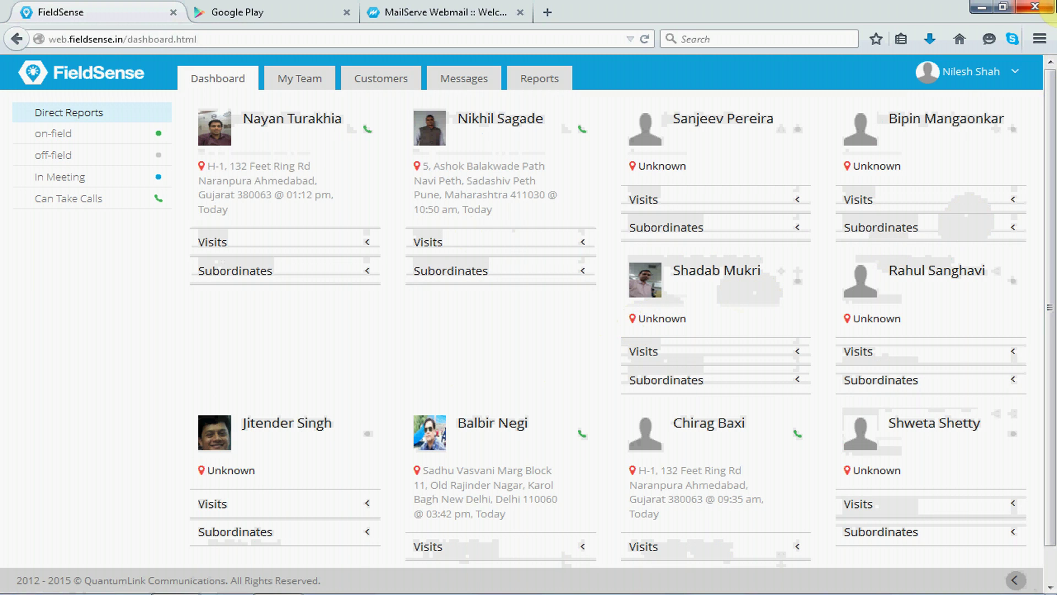
Choose Admin Panel from the account menu to list the 67 users.
click(978, 73)
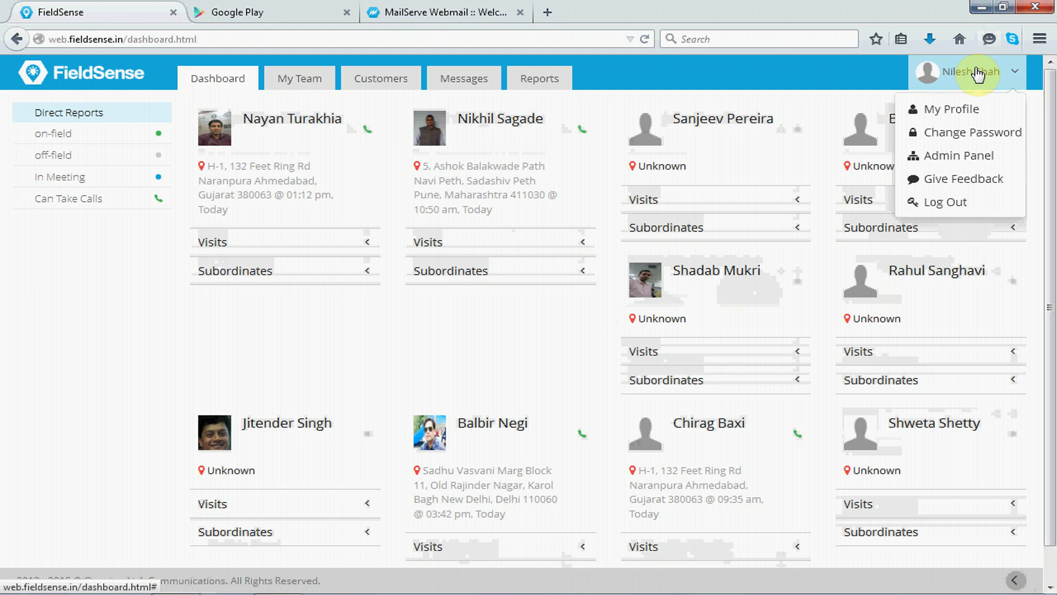
click(961, 158)
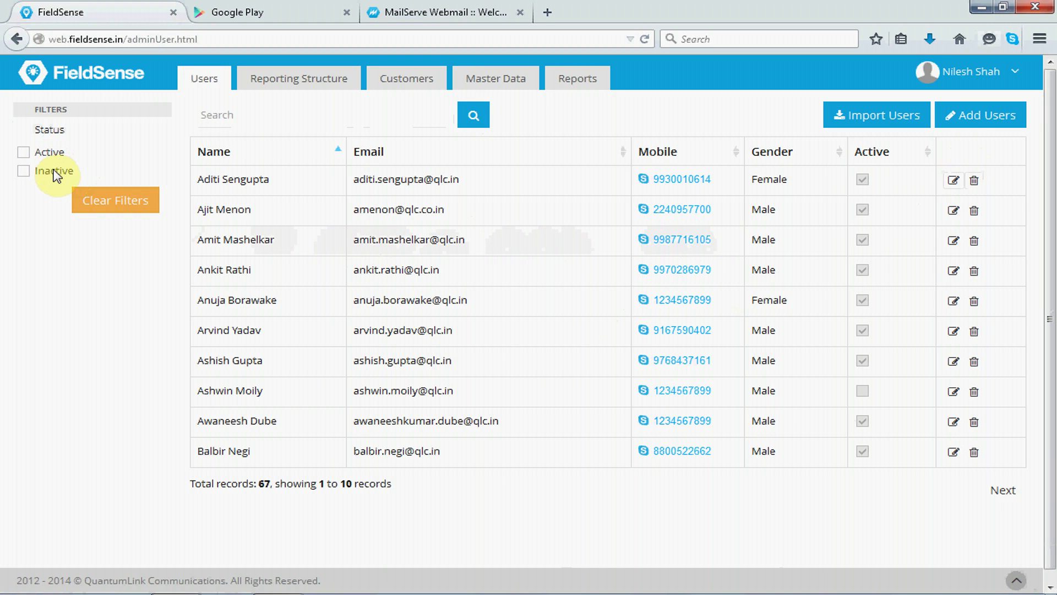
Go to Import Users and download the sample users.csv file.
click(862, 122)
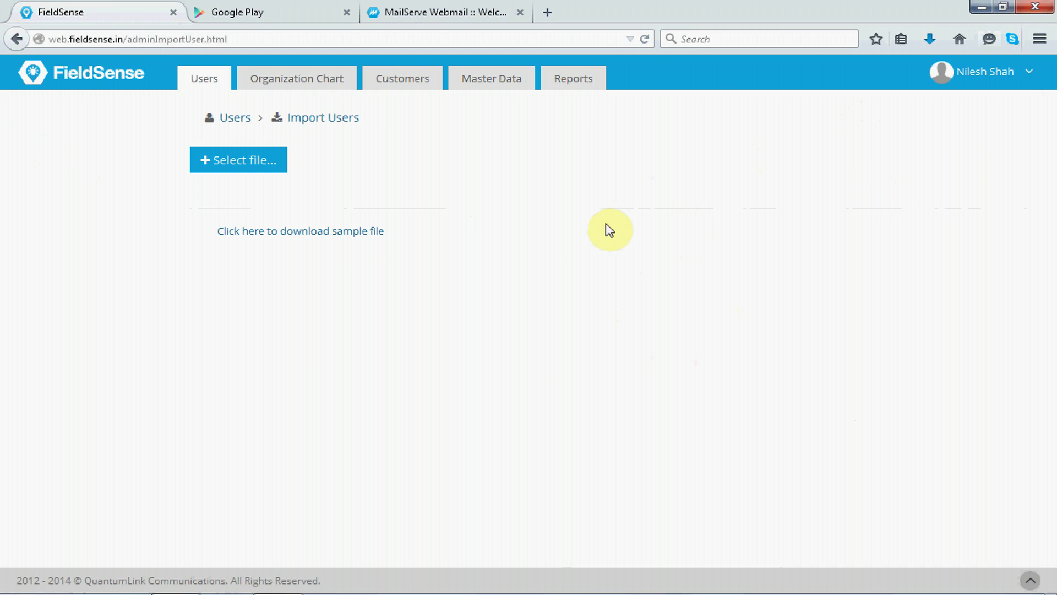
click(348, 232)
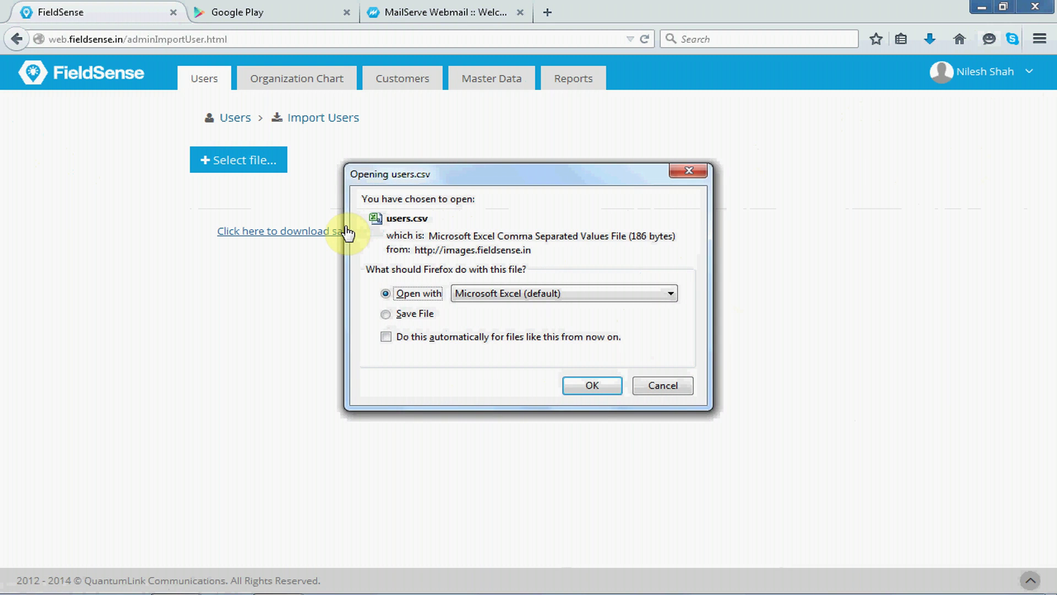
Open the sample users.csv in Excel, then minimize Excel.
click(594, 387)
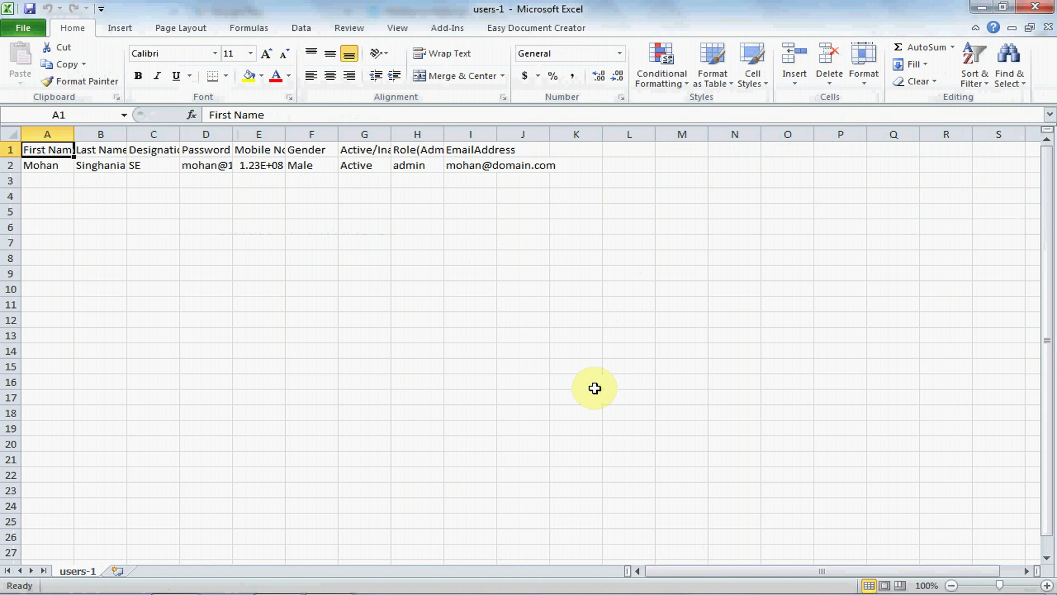
click(981, 8)
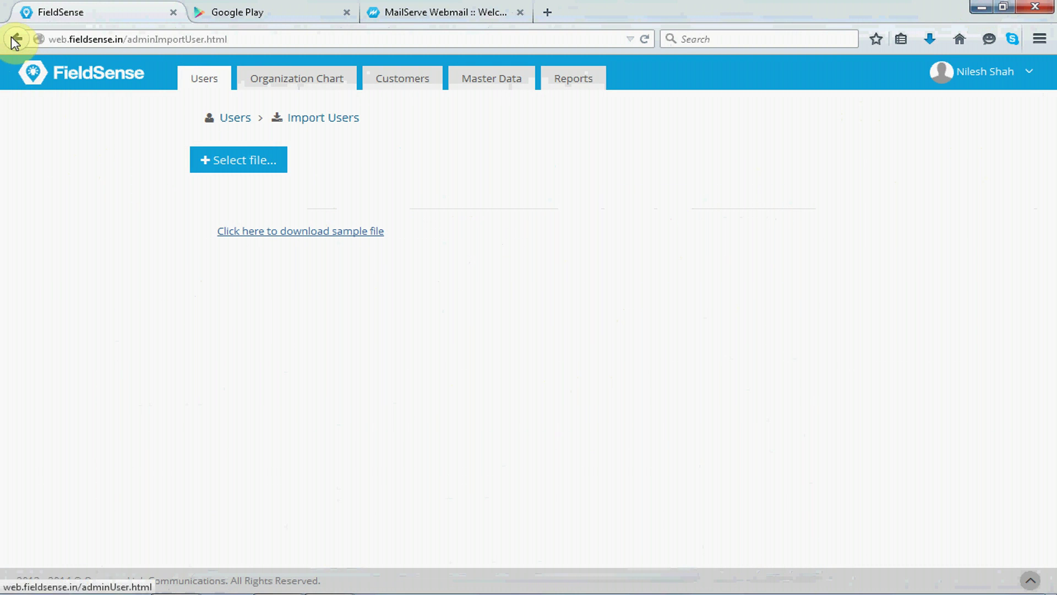
Go back to the Users list showing 67 records.
click(12, 39)
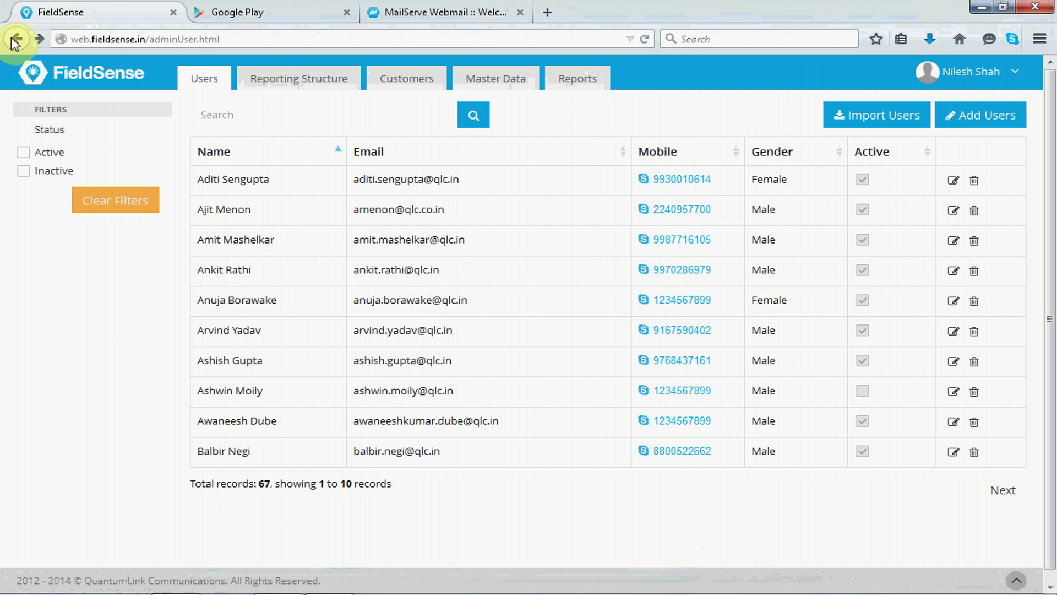
Add a user with first and last name, designation Sales Executive, role On-field Personnel.
click(983, 126)
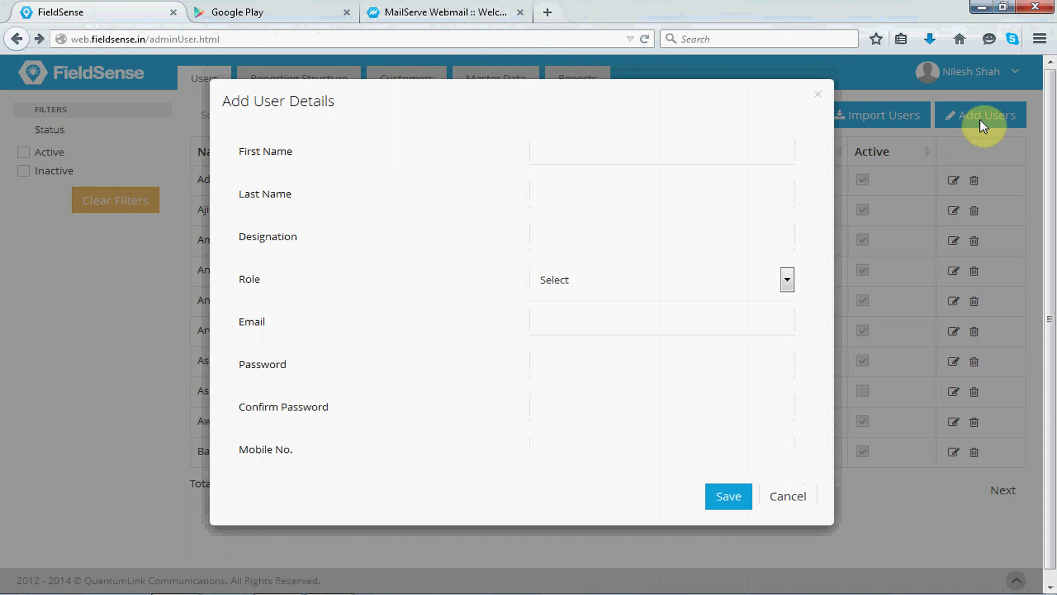
click(642, 146)
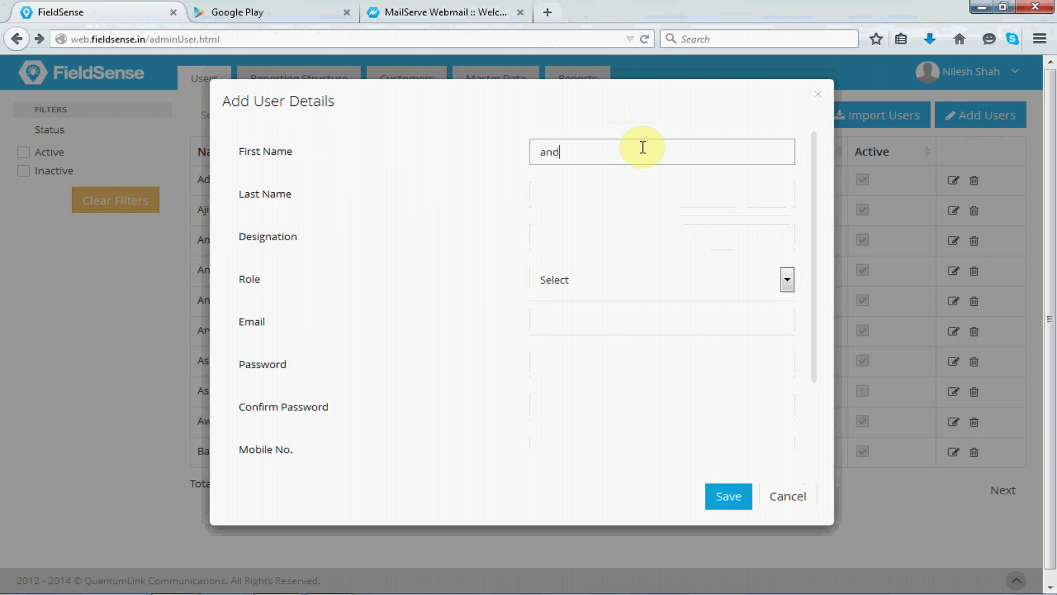
click(581, 192)
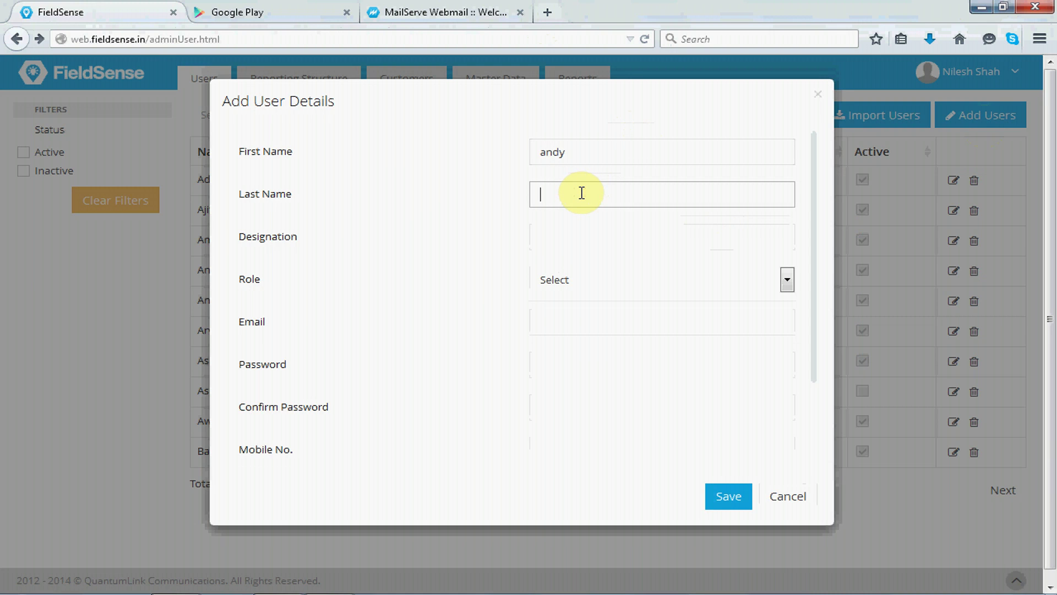
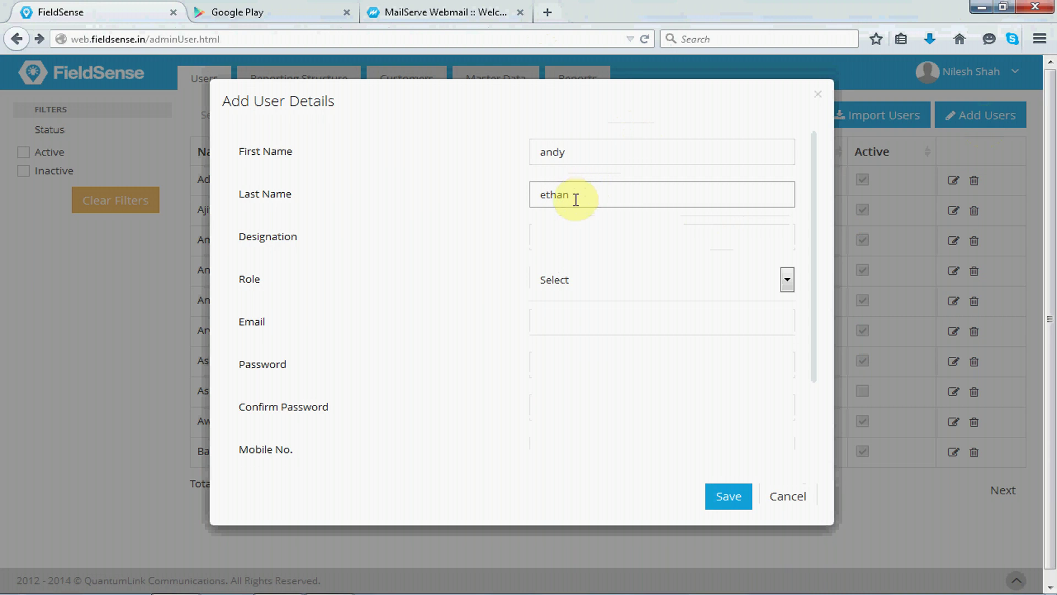
click(580, 237)
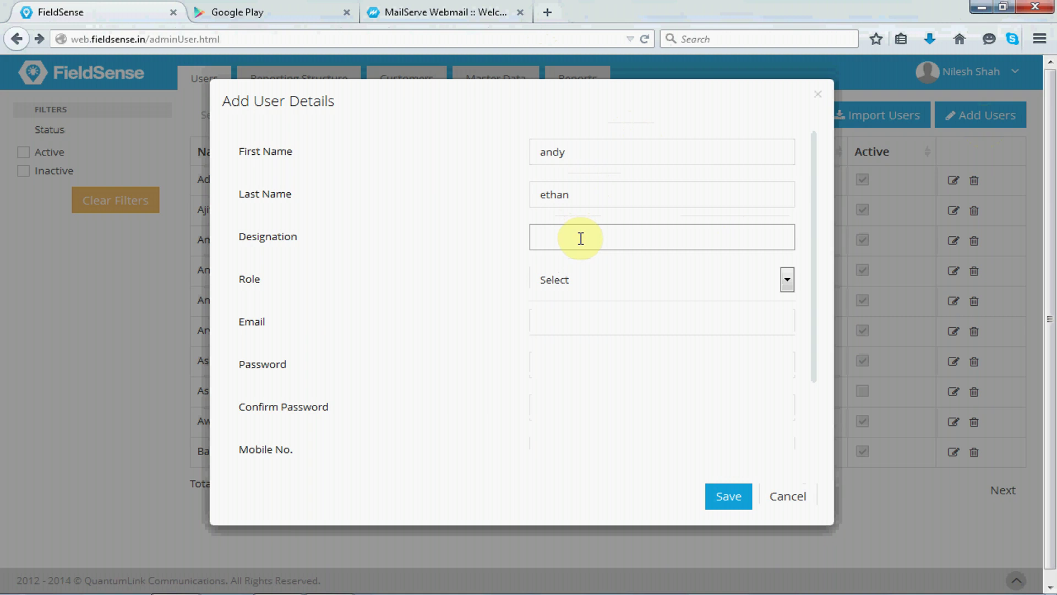
text(Sales Executive)
click(578, 287)
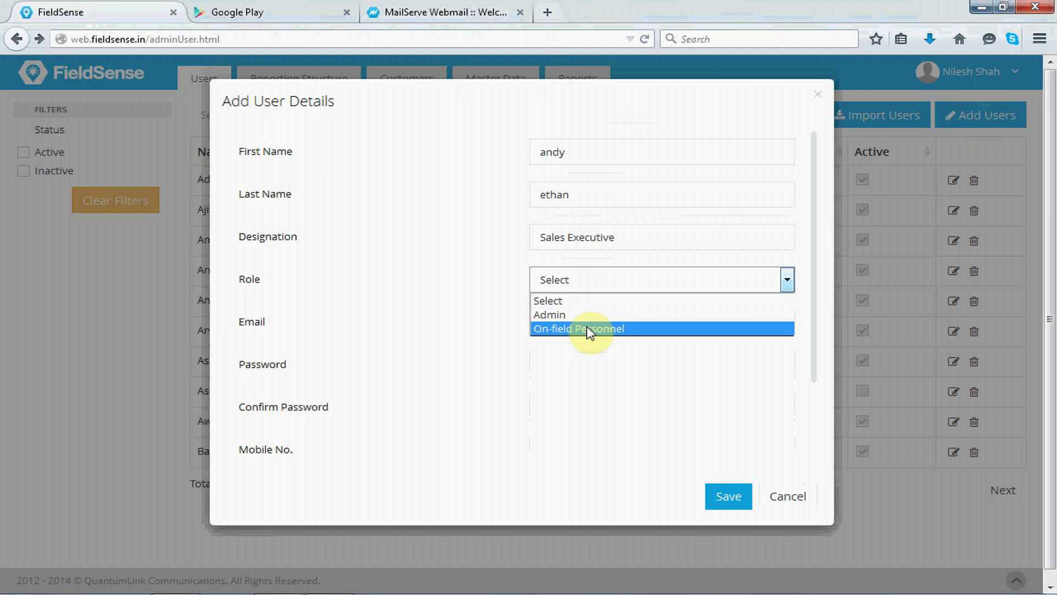
click(585, 328)
Enter the new user's e-mail address and the password, confirmed twice.
click(587, 326)
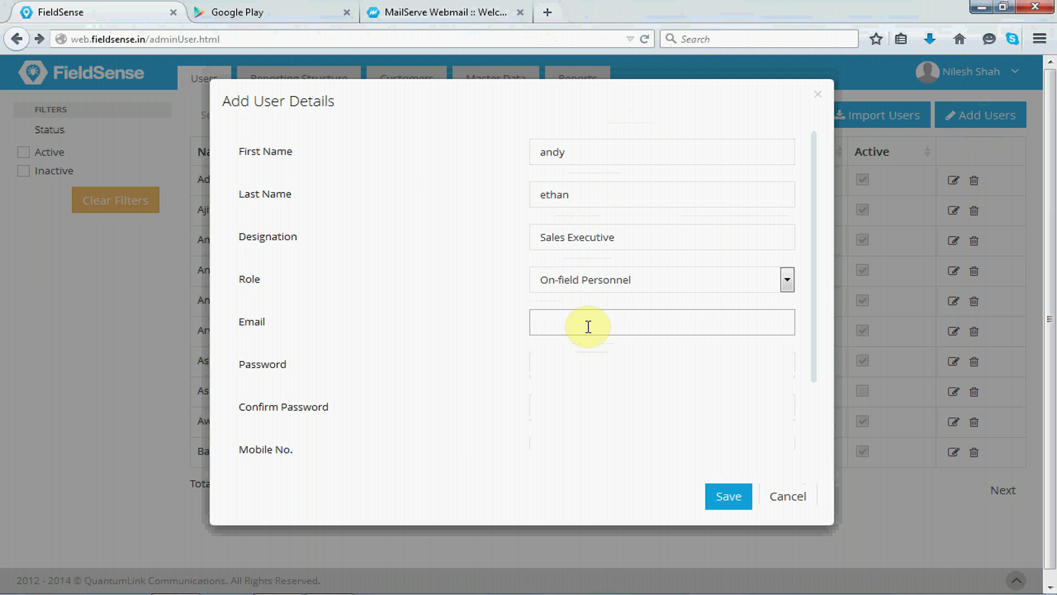
click(588, 327)
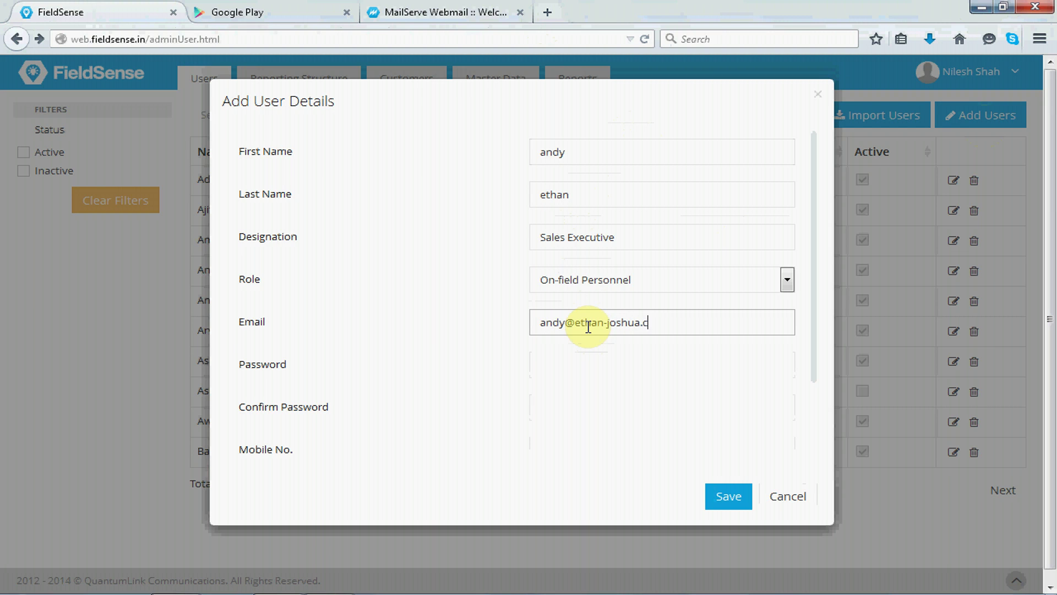
click(560, 366)
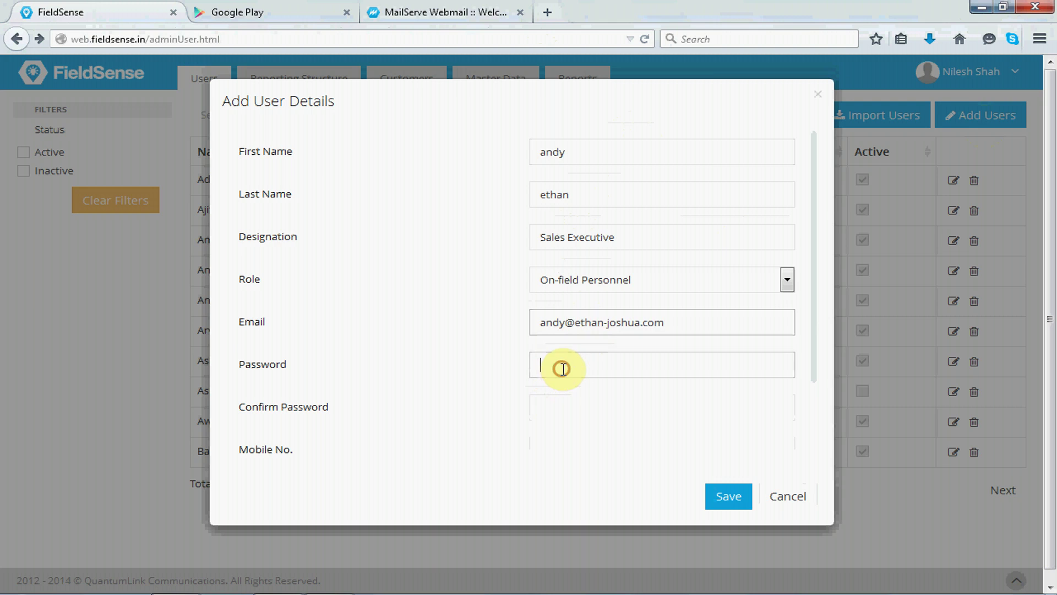
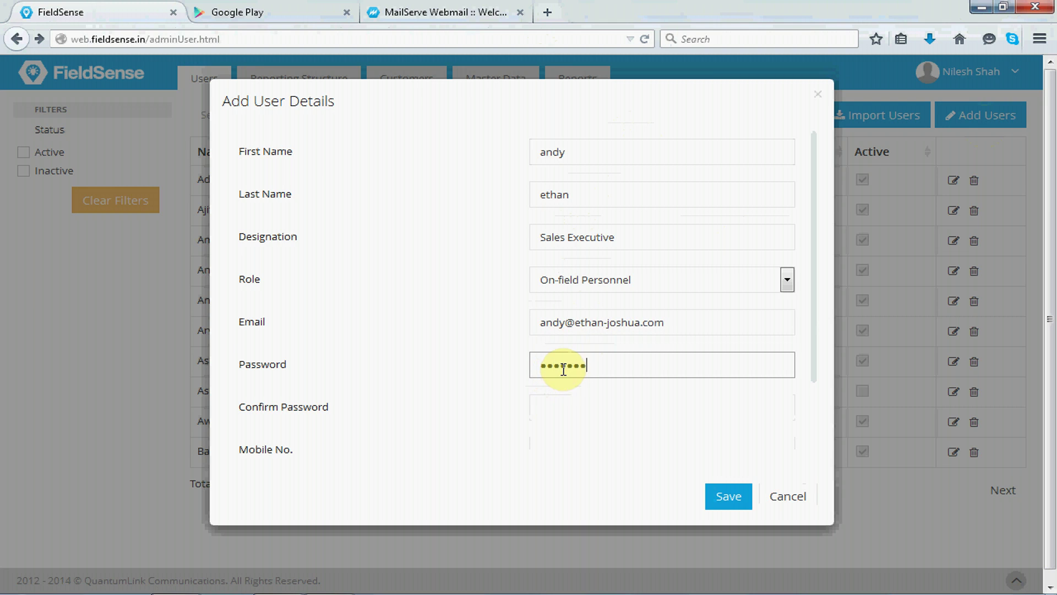
click(554, 409)
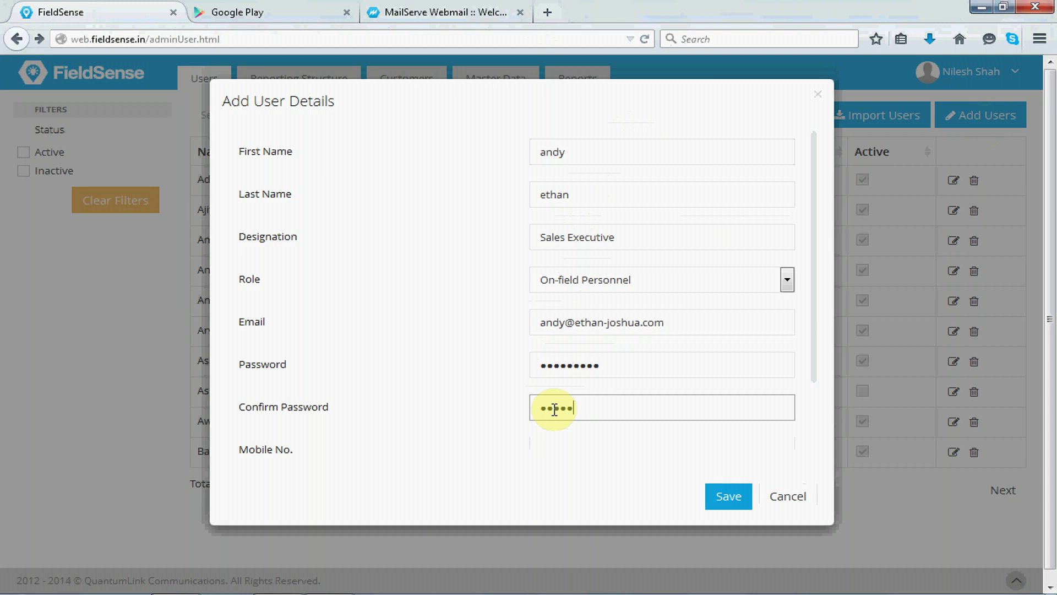
Add the user's mobile number, set gender to Male, and save the user.
click(553, 458)
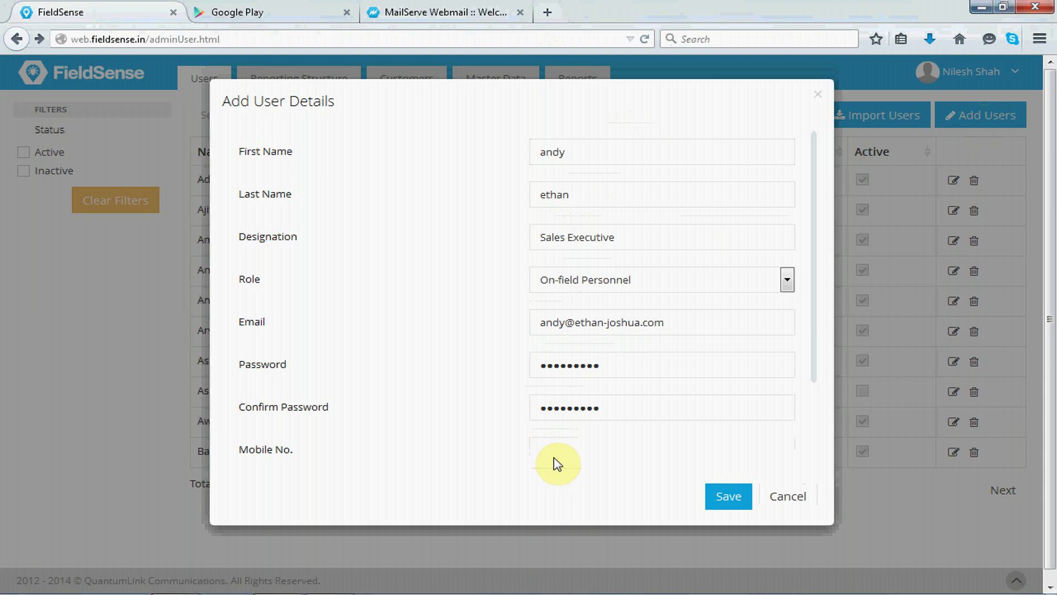
click(576, 451)
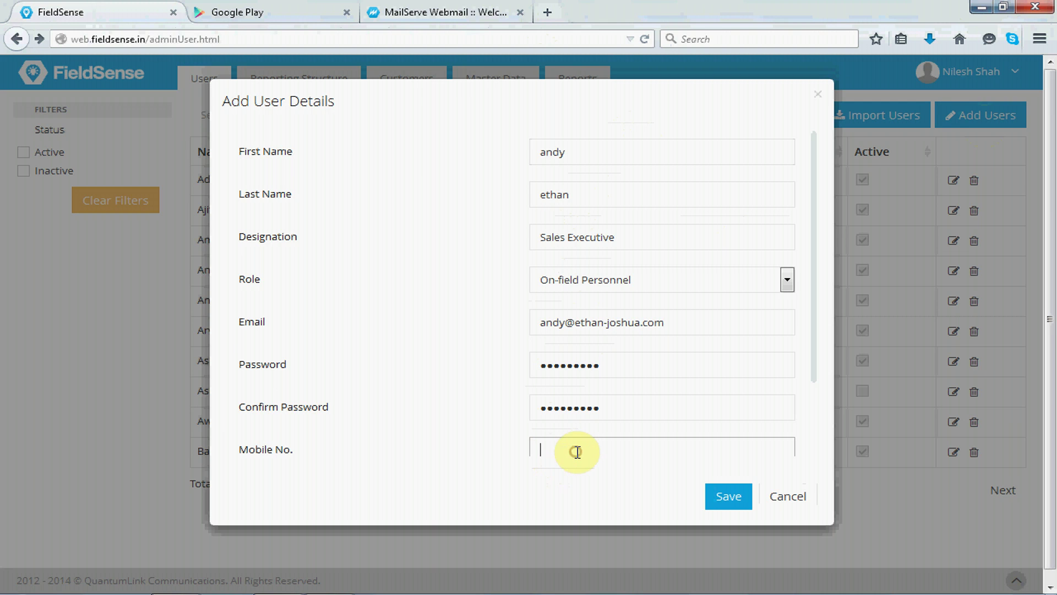
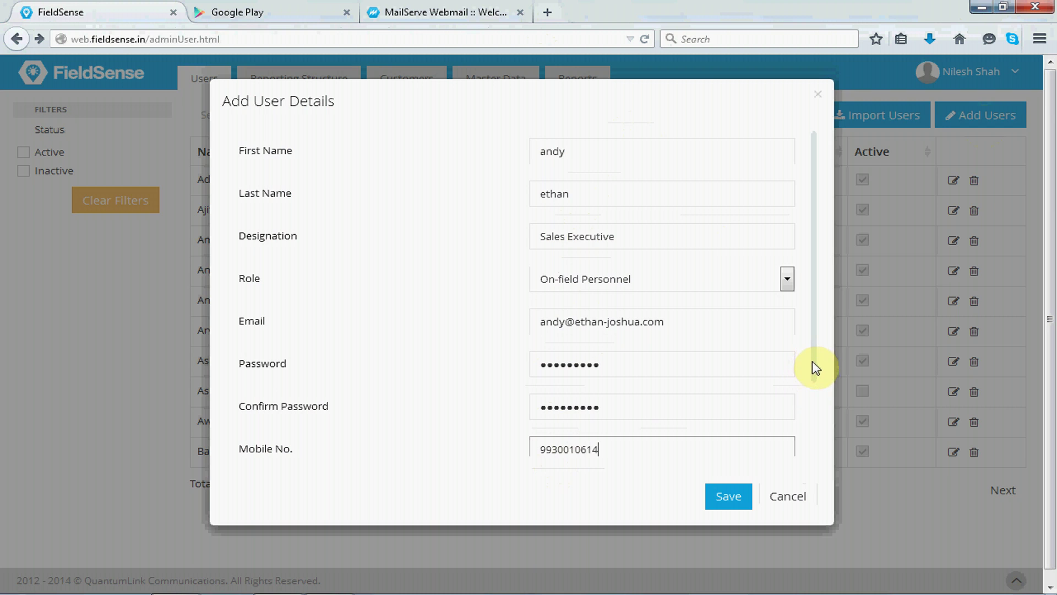
drag(810, 366, 813, 448)
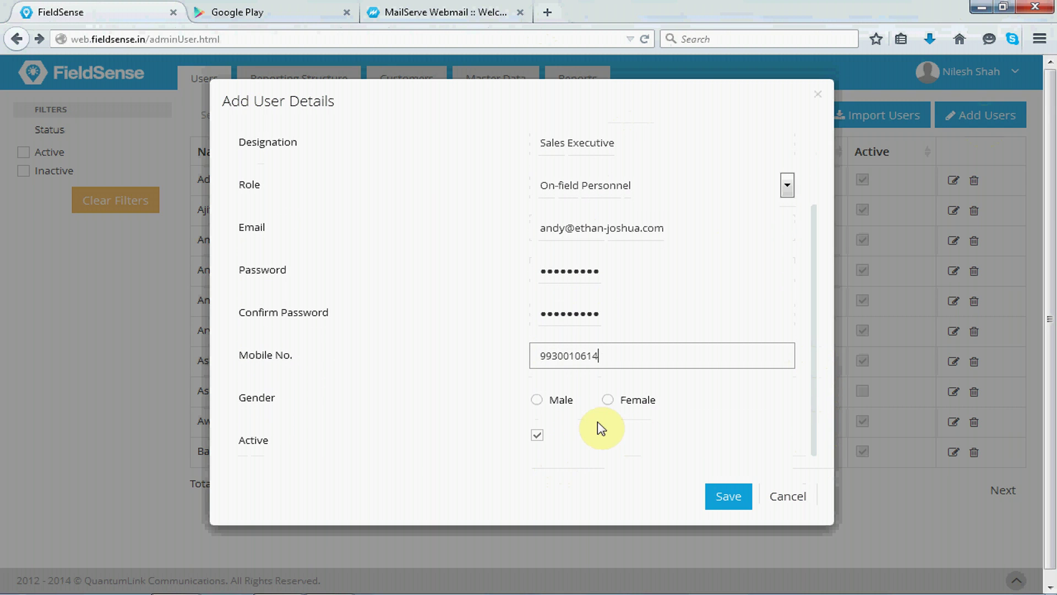
click(538, 401)
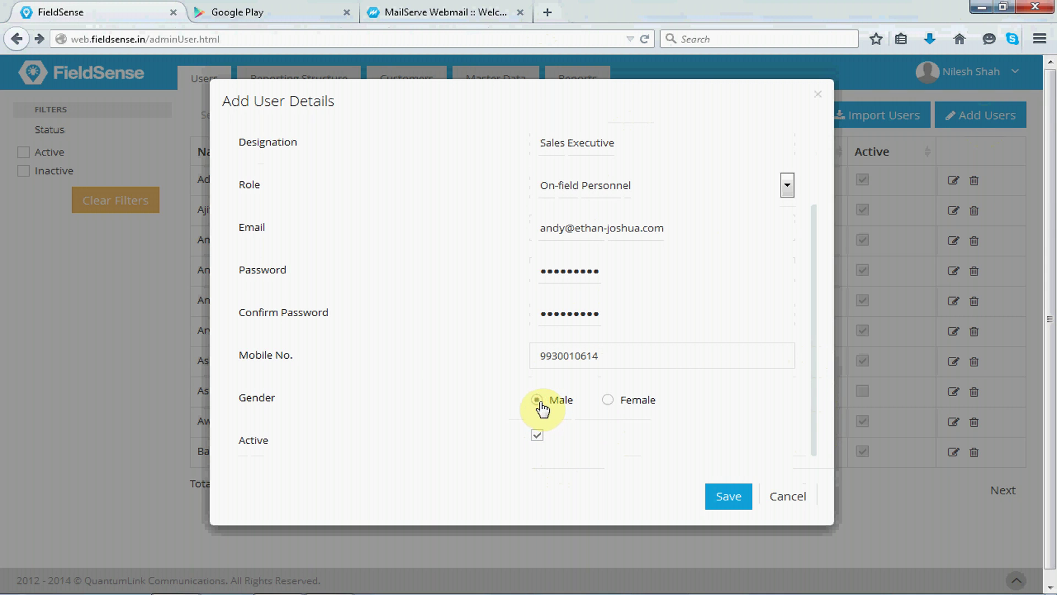
click(730, 497)
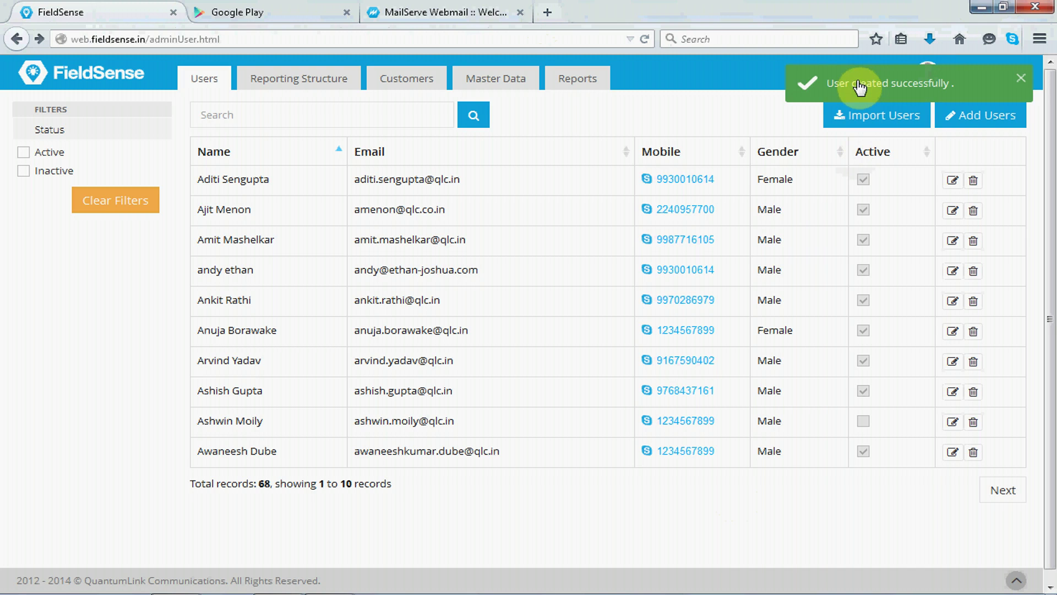
Log in to MailServe Webmail with the new user's credentials and dismiss the save-password prompt.
click(471, 12)
click(497, 272)
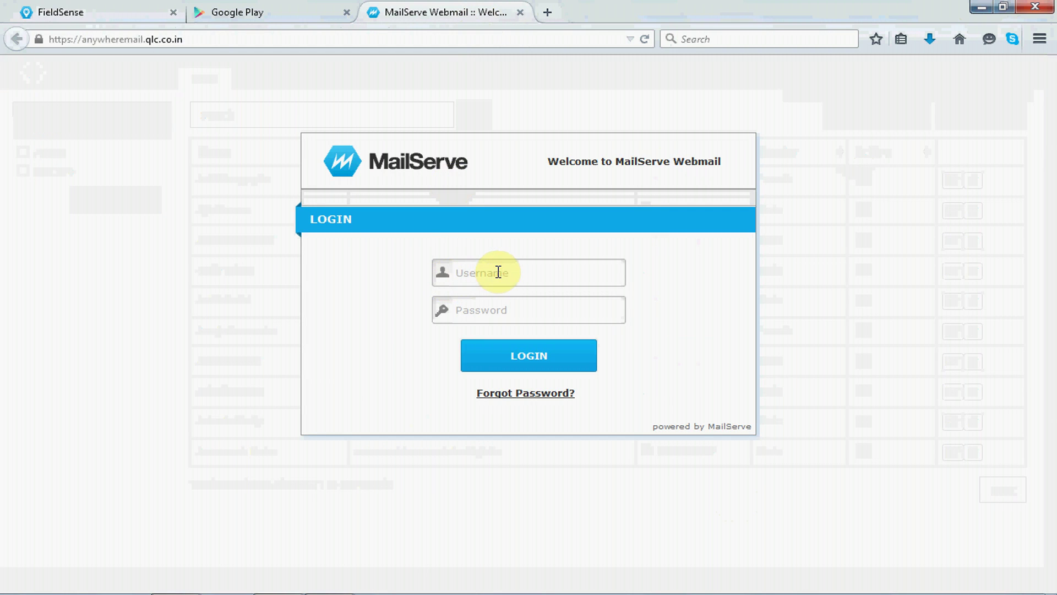
text(andy)
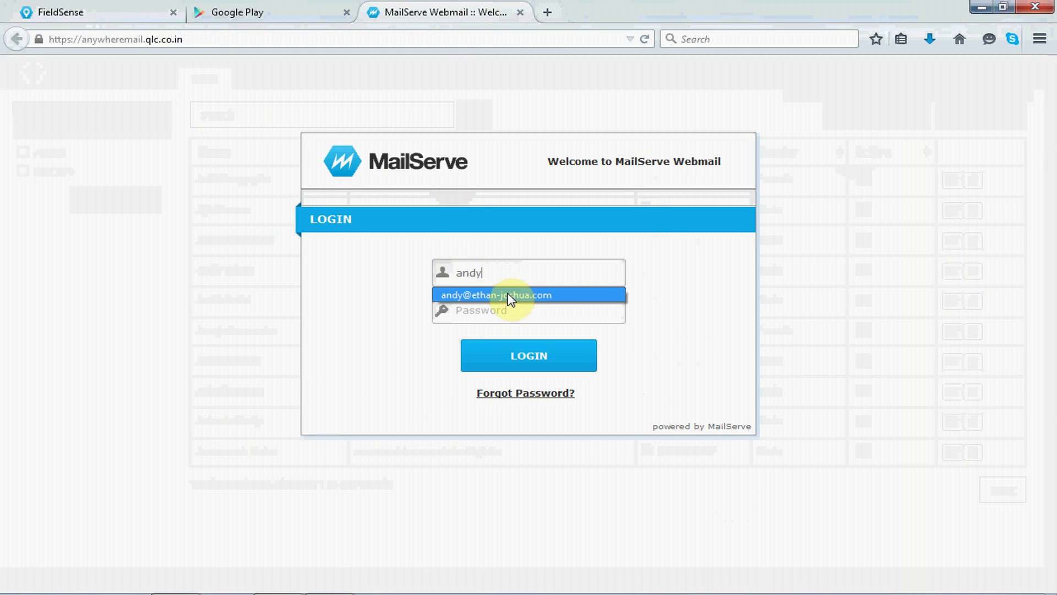
click(507, 294)
click(519, 315)
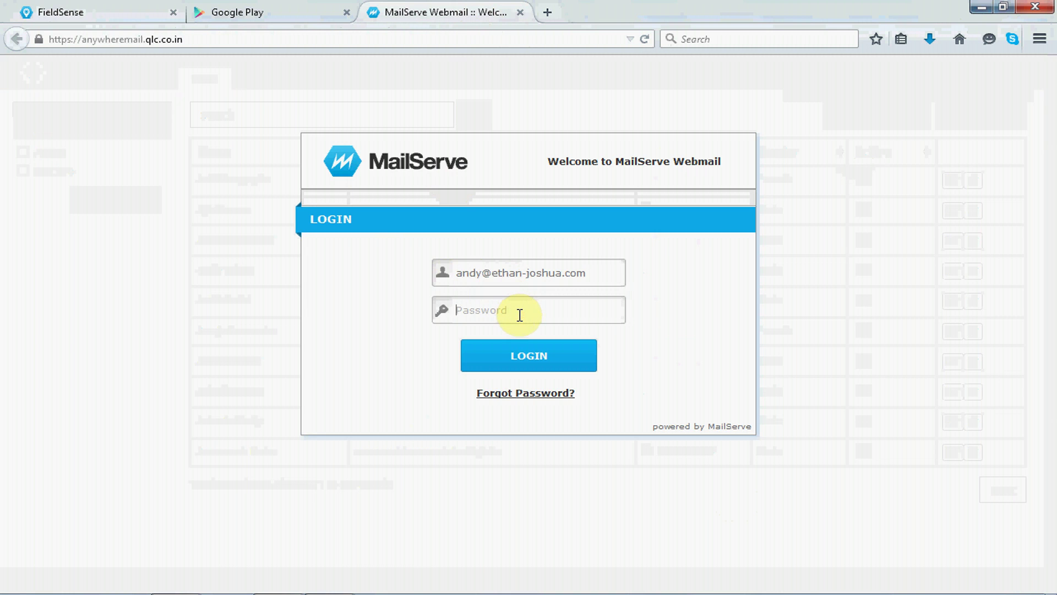
text(••••••••••)
click(528, 356)
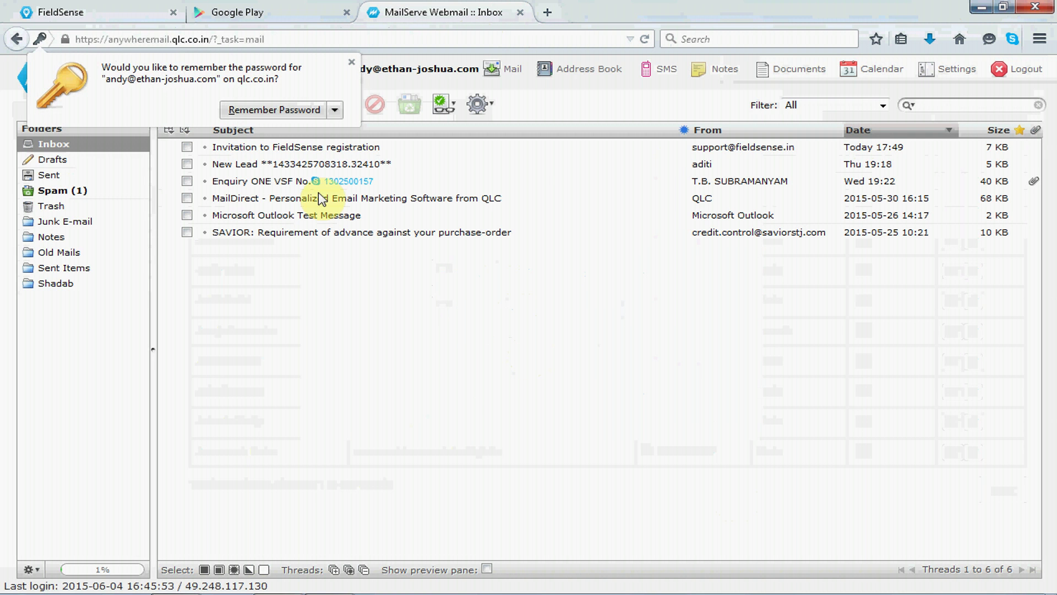
click(352, 63)
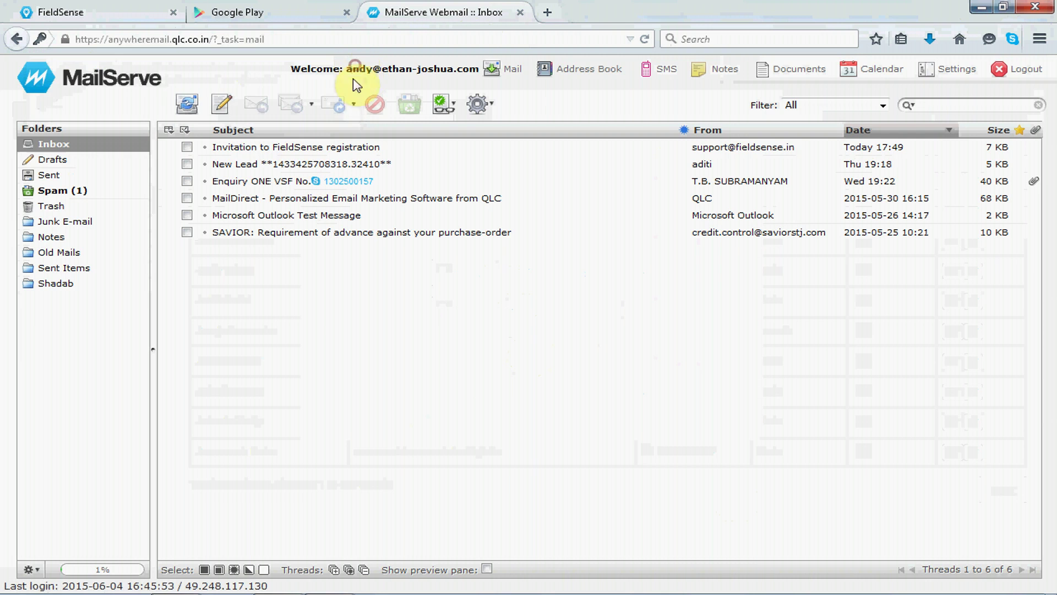
Open the 'Invitation to FieldSense registration' email and display its images.
click(359, 147)
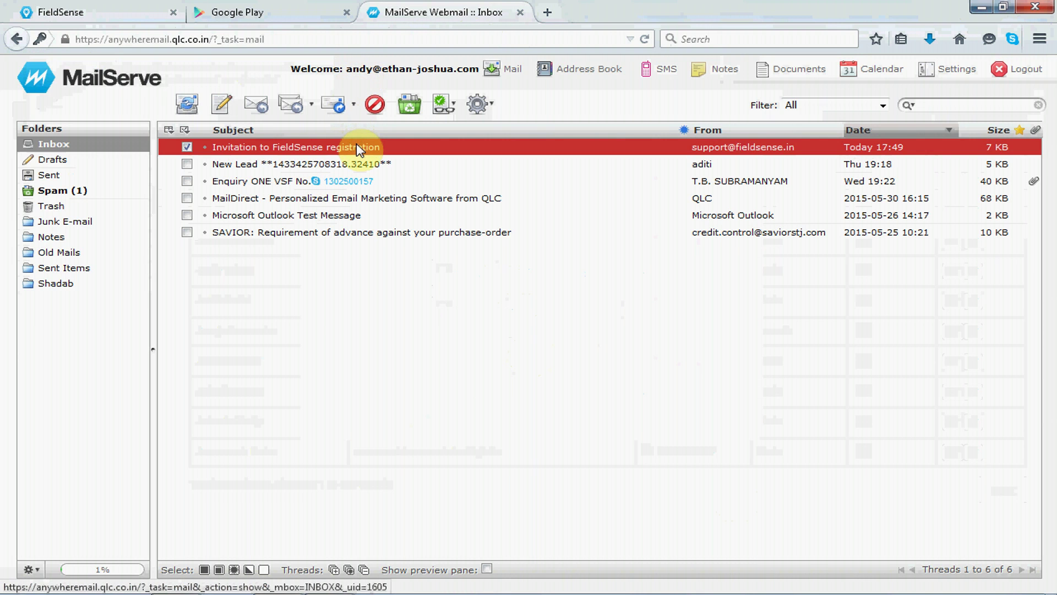
double_click(356, 145)
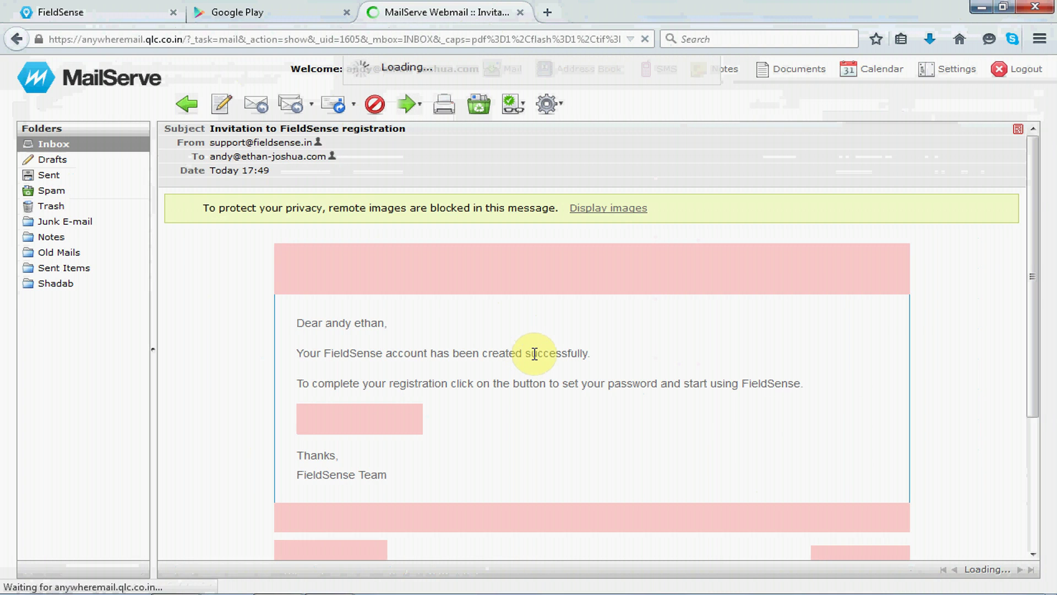
click(600, 211)
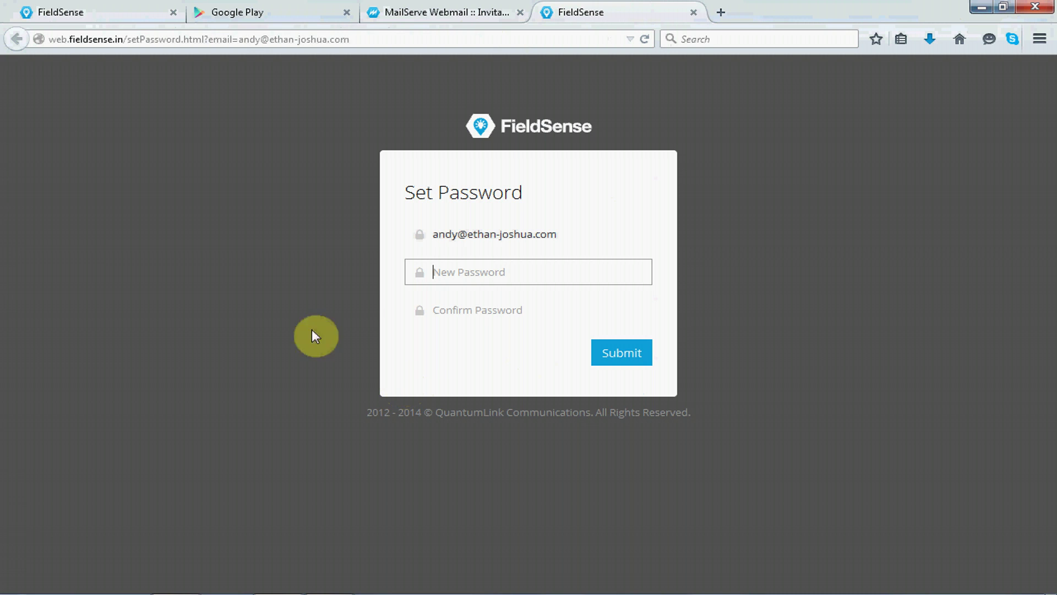
Search Google Play for 'FieldSense' and open the FieldSense app listing.
click(272, 18)
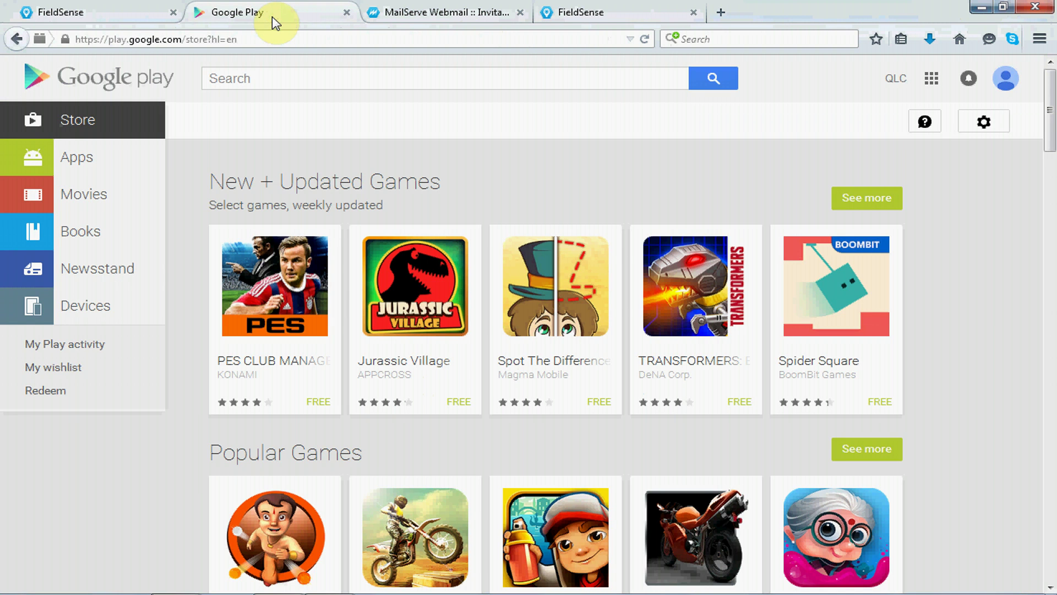
click(277, 74)
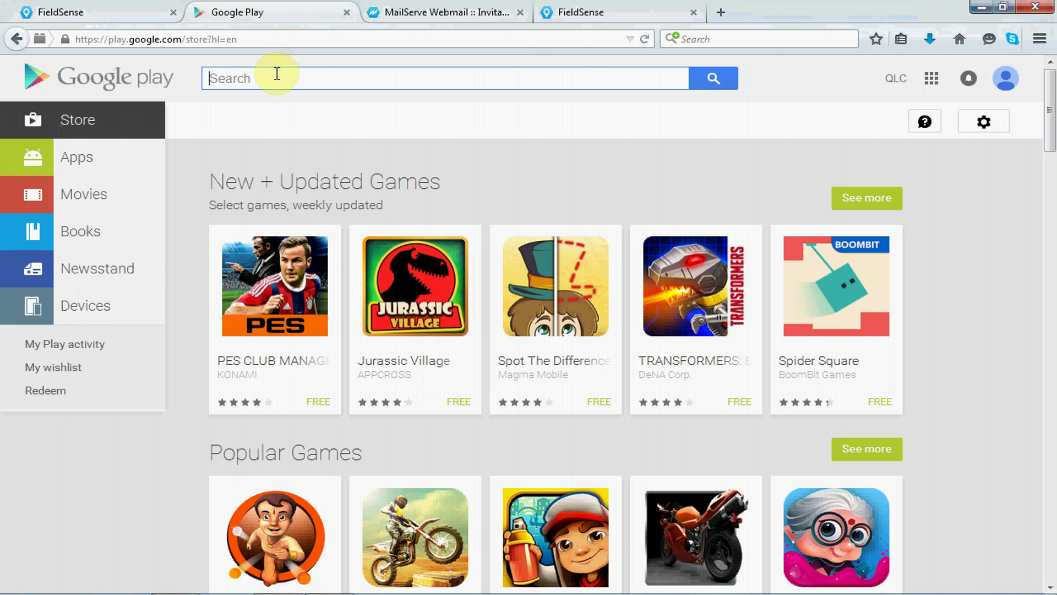
text(FieldSense)
key(Return)
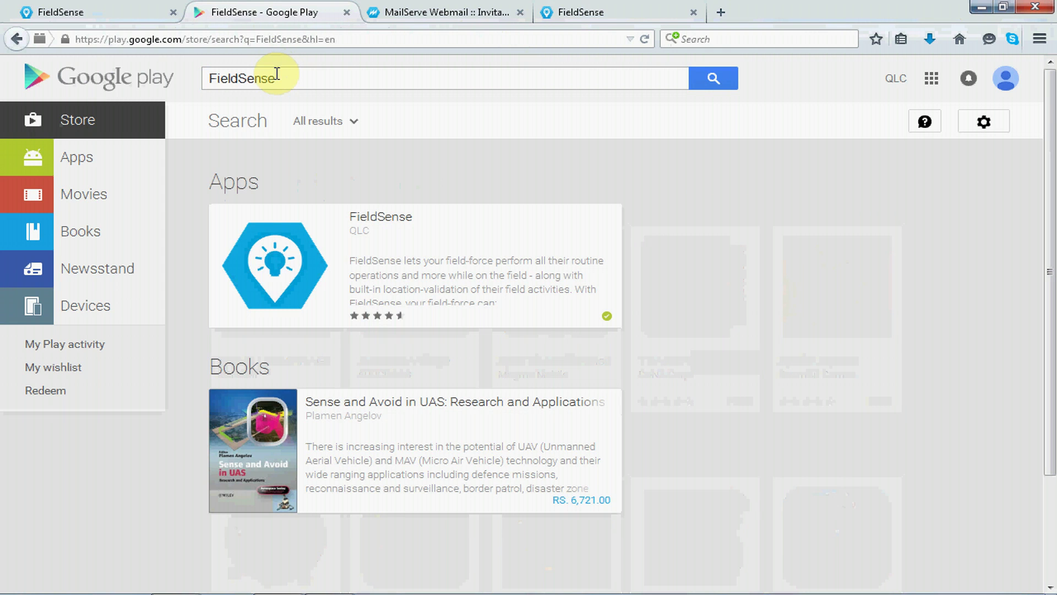
click(364, 221)
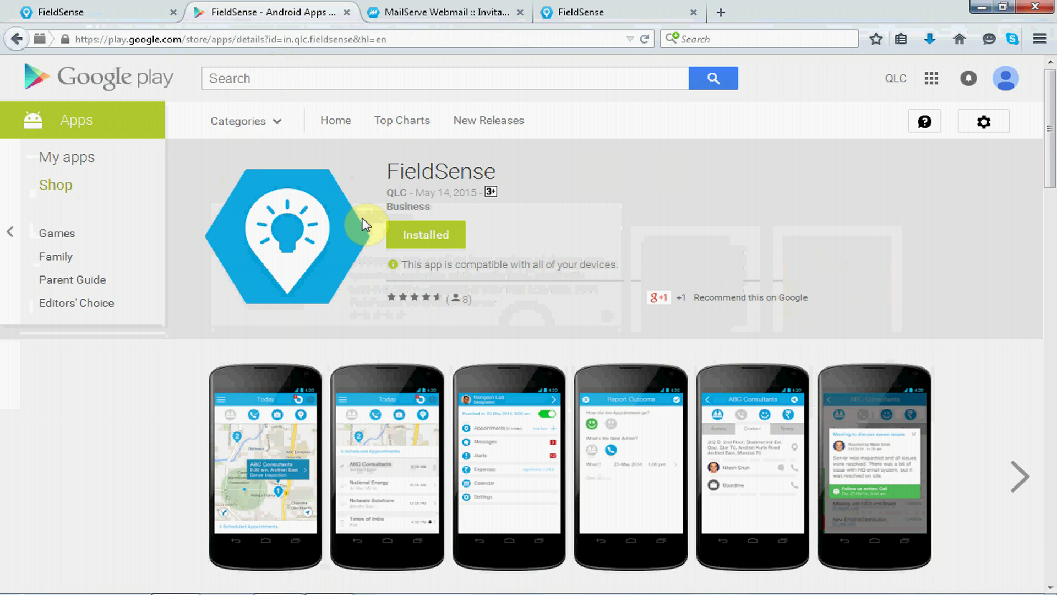
Return to the admin tab and show the Reporting Structure org chart headed by QLC Operations.
click(90, 12)
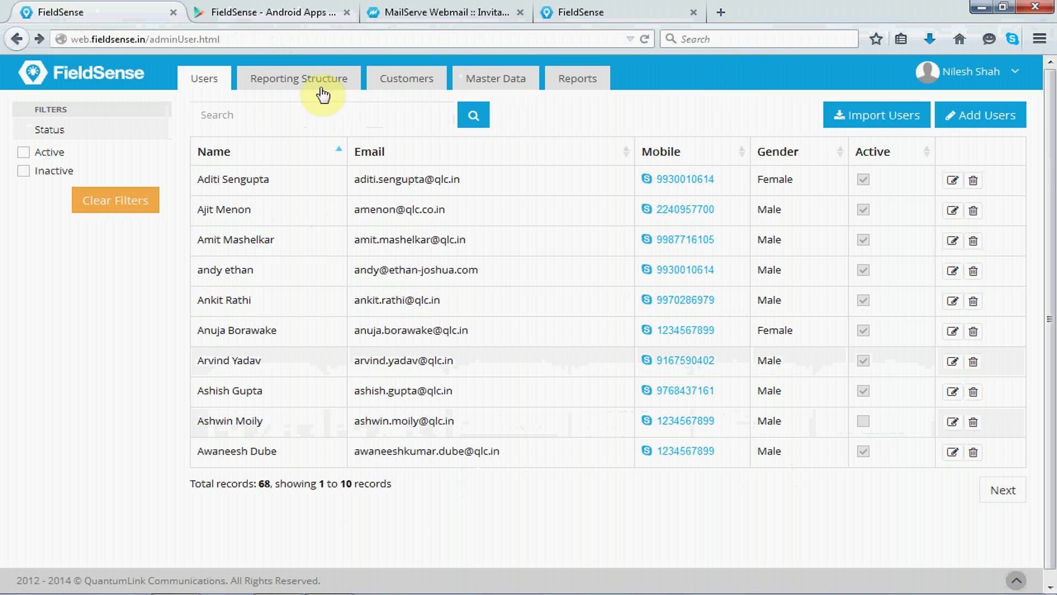
click(305, 80)
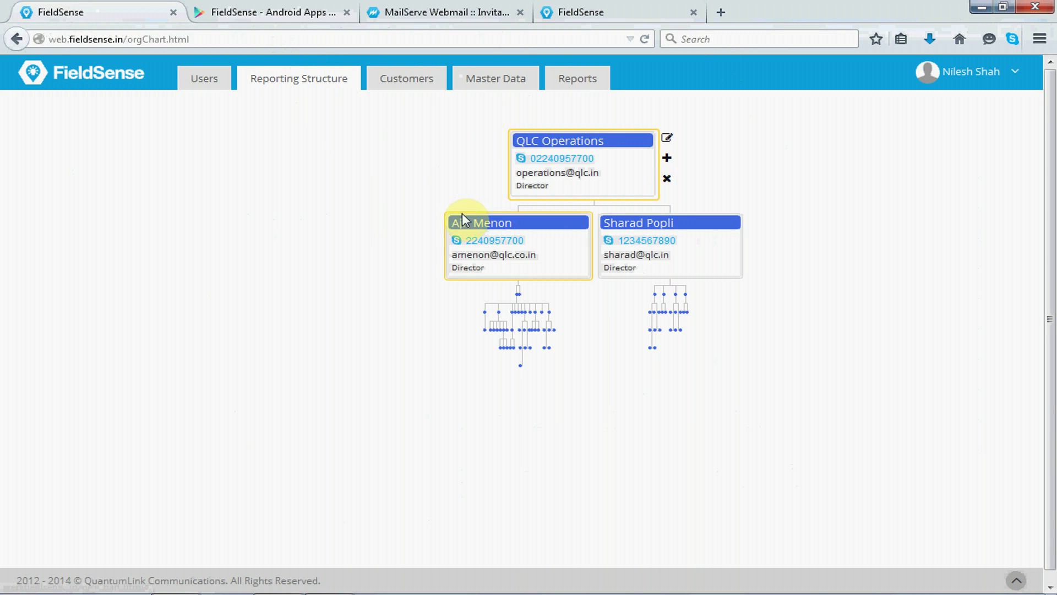
Expand the first director's node to reveal the GM, Asst. Manager and staff beneath.
click(518, 298)
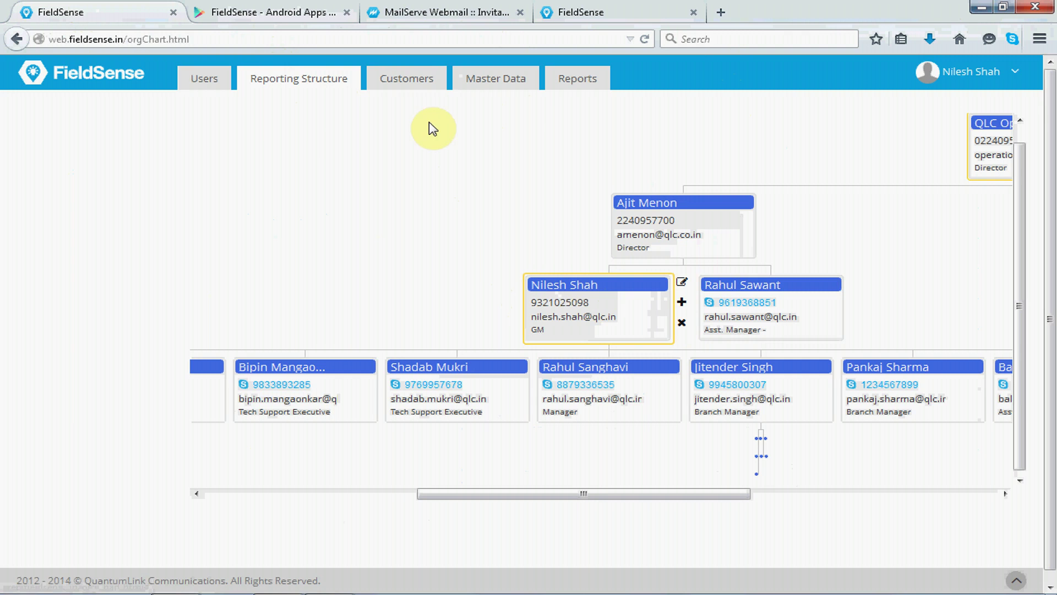
Open and reload the Customers page listing all 10601 customer records.
click(422, 87)
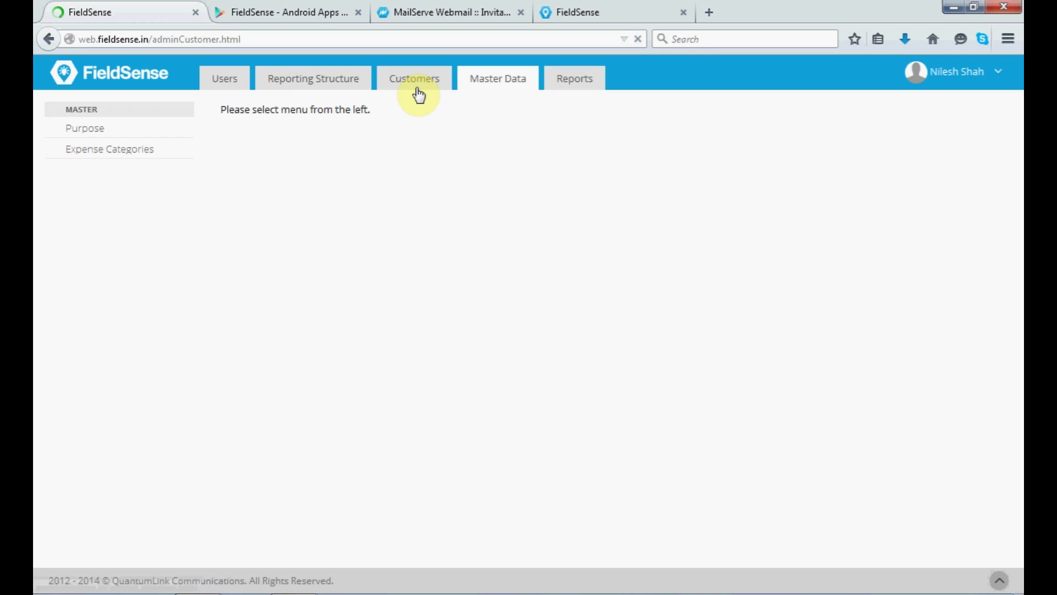
click(409, 87)
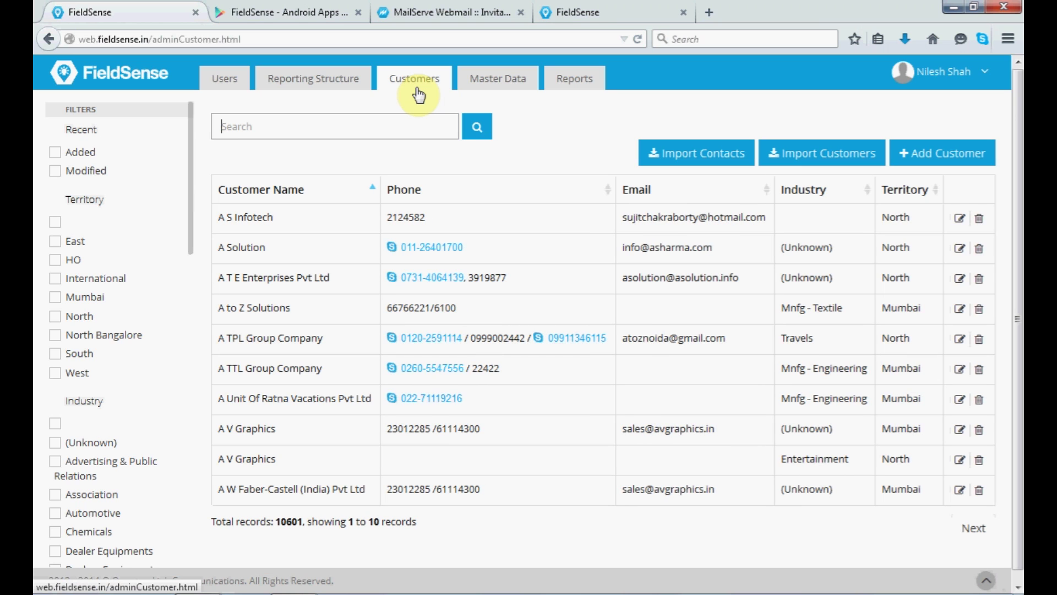
Add an active visit purpose named 'Feedback' under Master Data > Purpose.
click(508, 78)
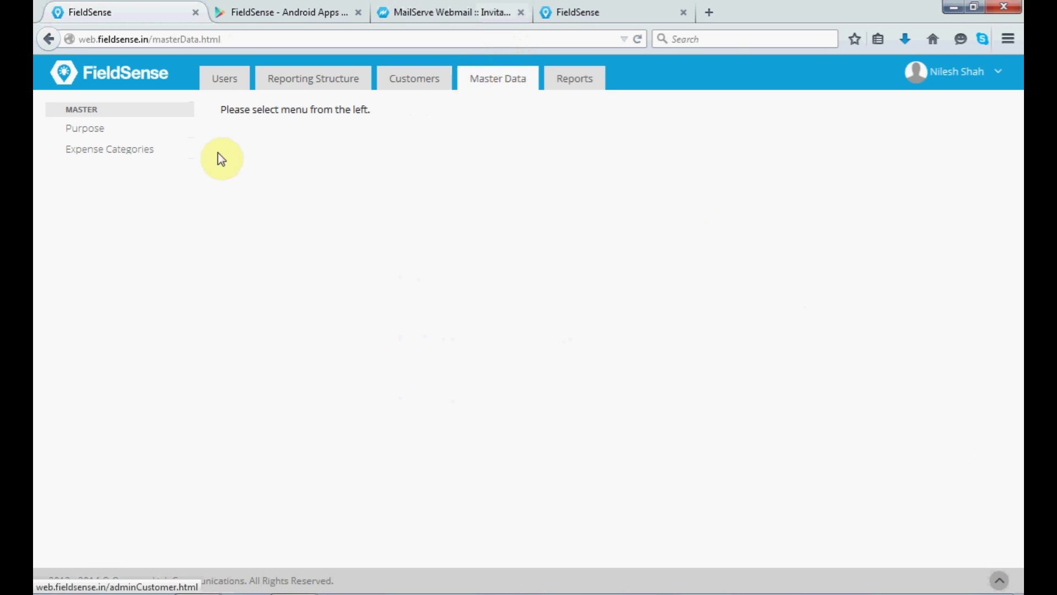
click(145, 128)
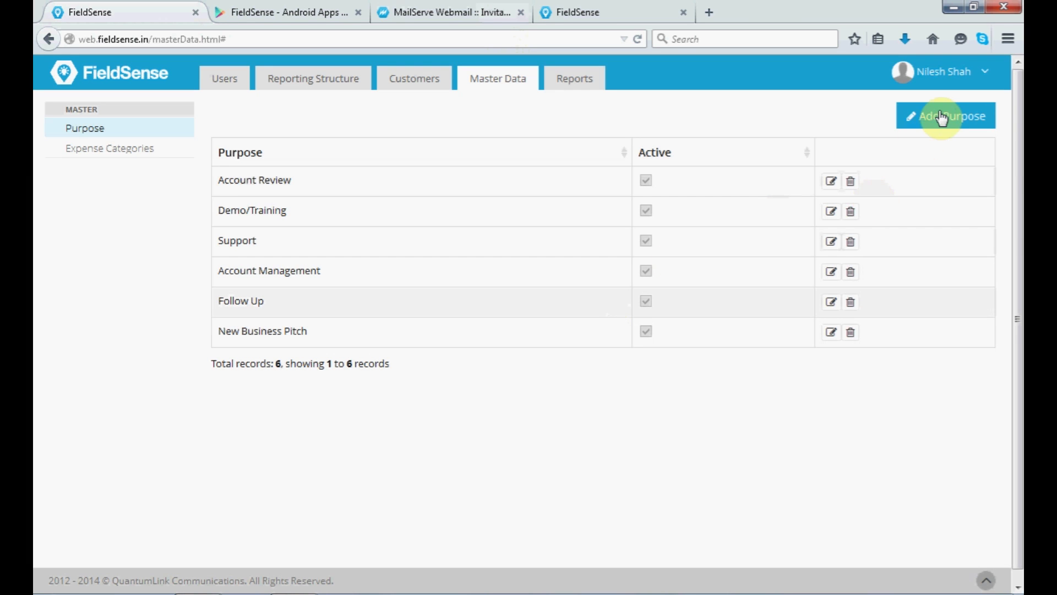
click(941, 115)
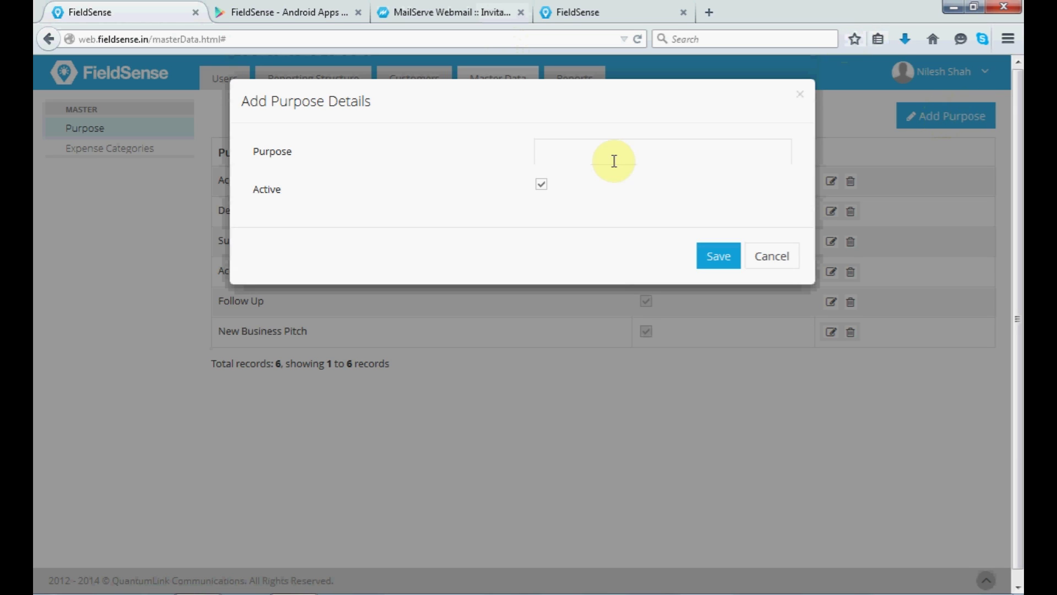
click(580, 161)
text(Feed)
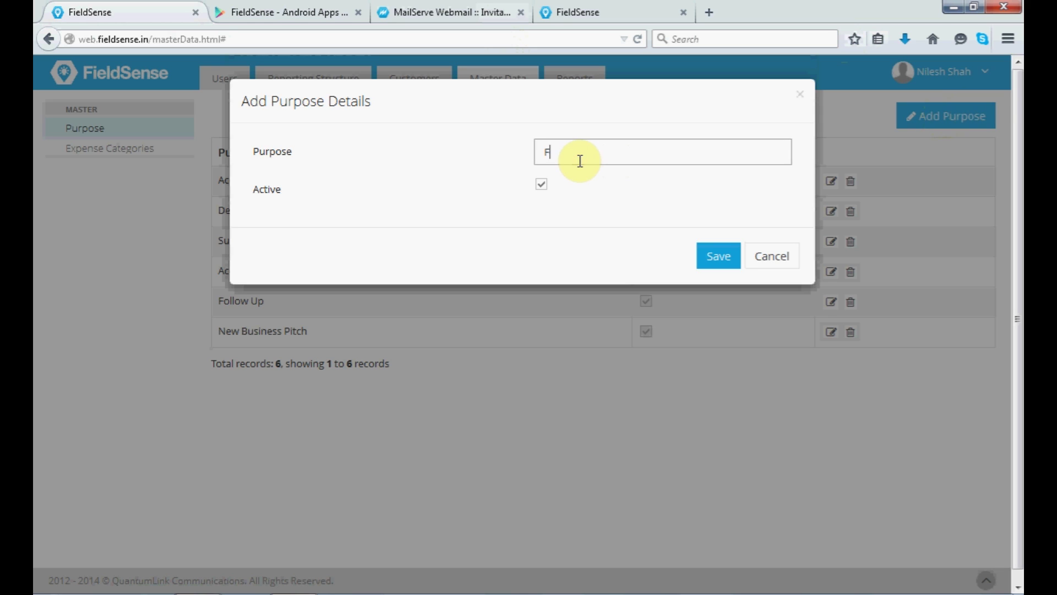
text(back)
click(732, 258)
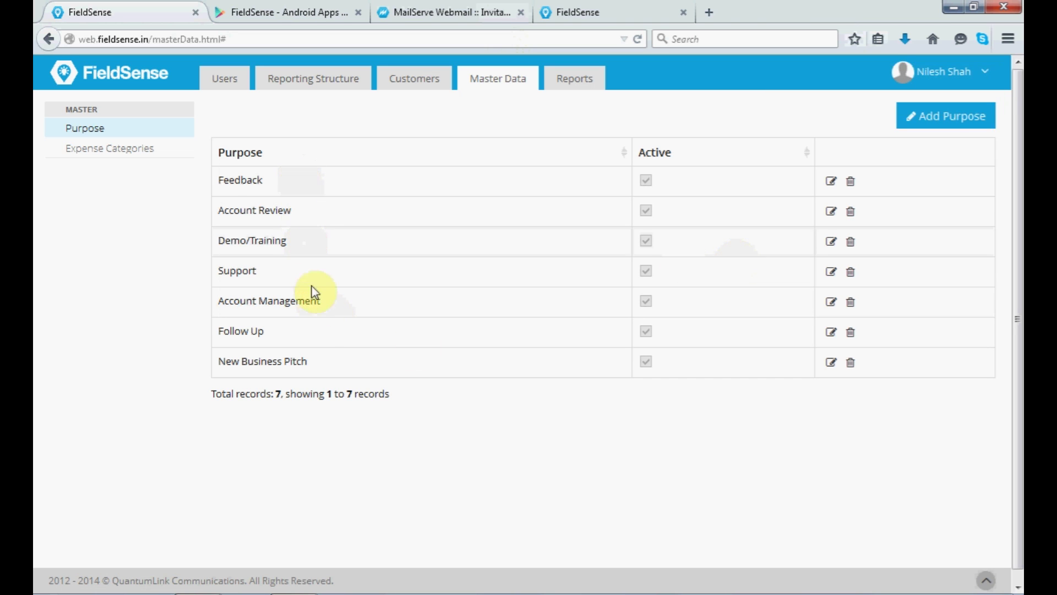
Add an active 'Travelling' expense category, then bring up the Attendance report.
click(108, 151)
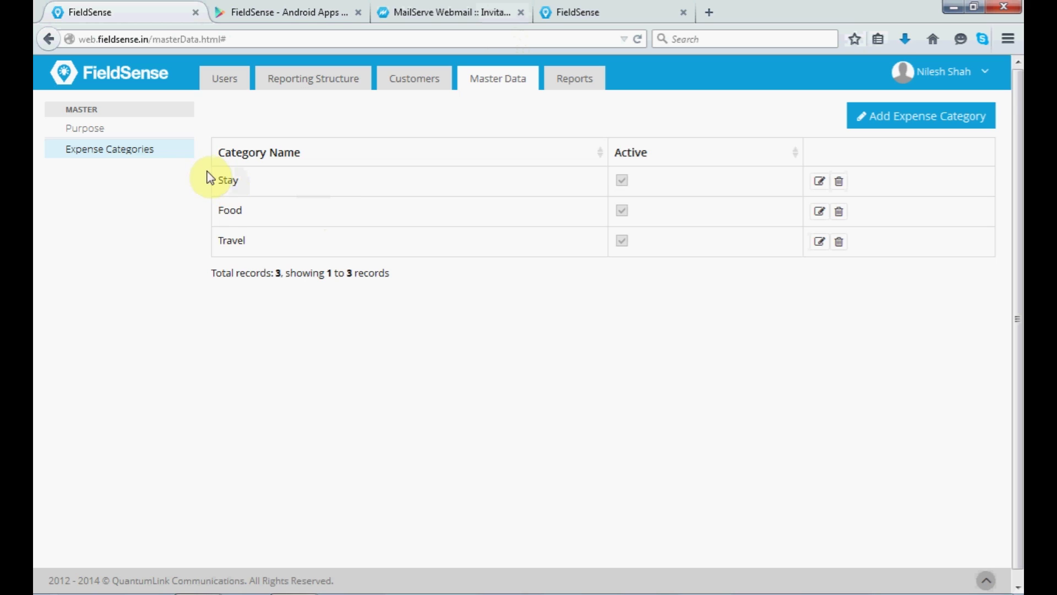
click(916, 128)
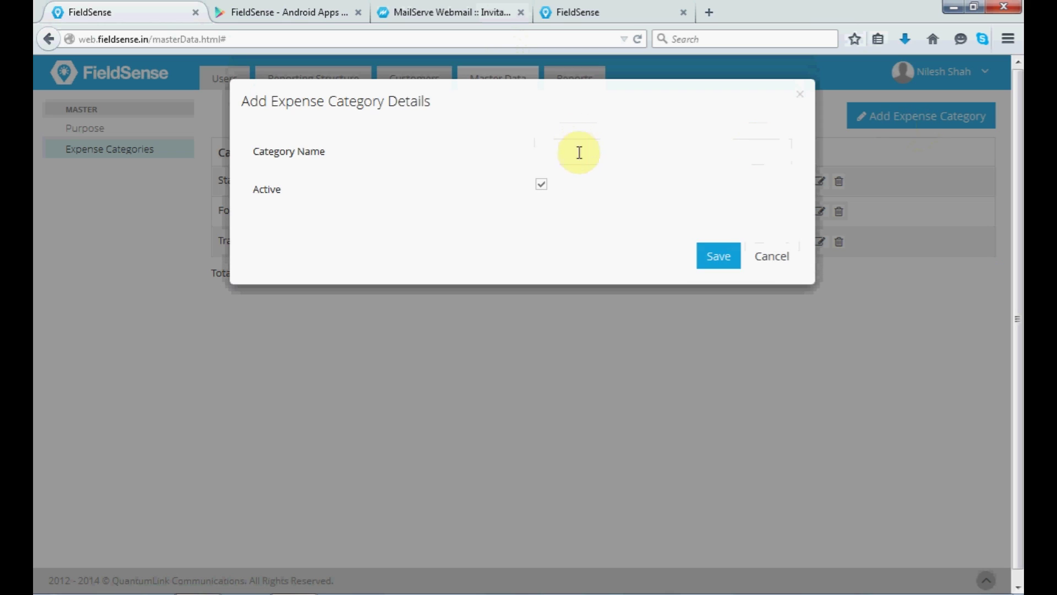
click(580, 155)
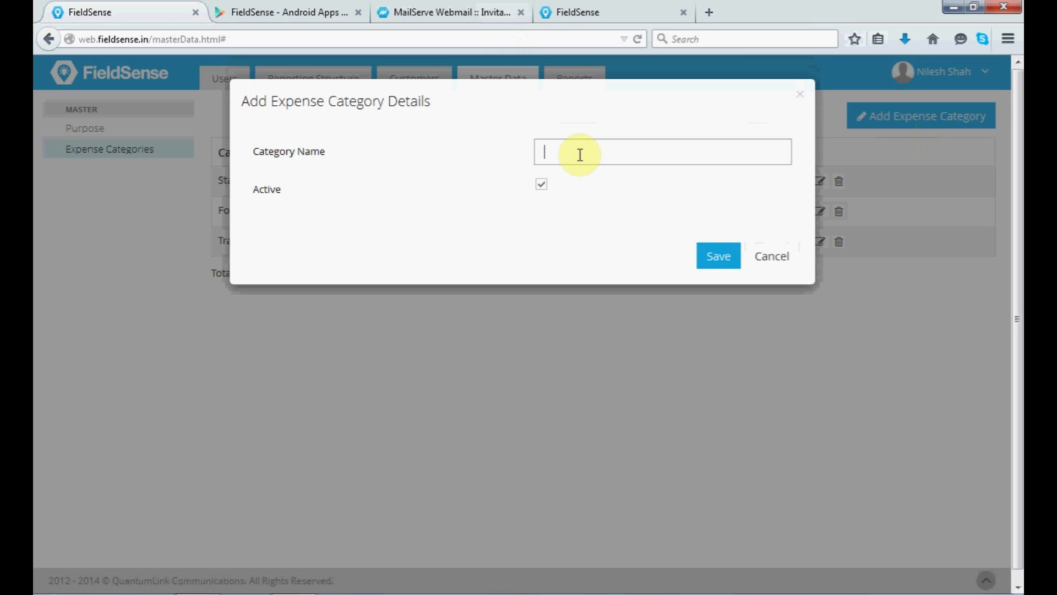
text(Travelling)
click(725, 264)
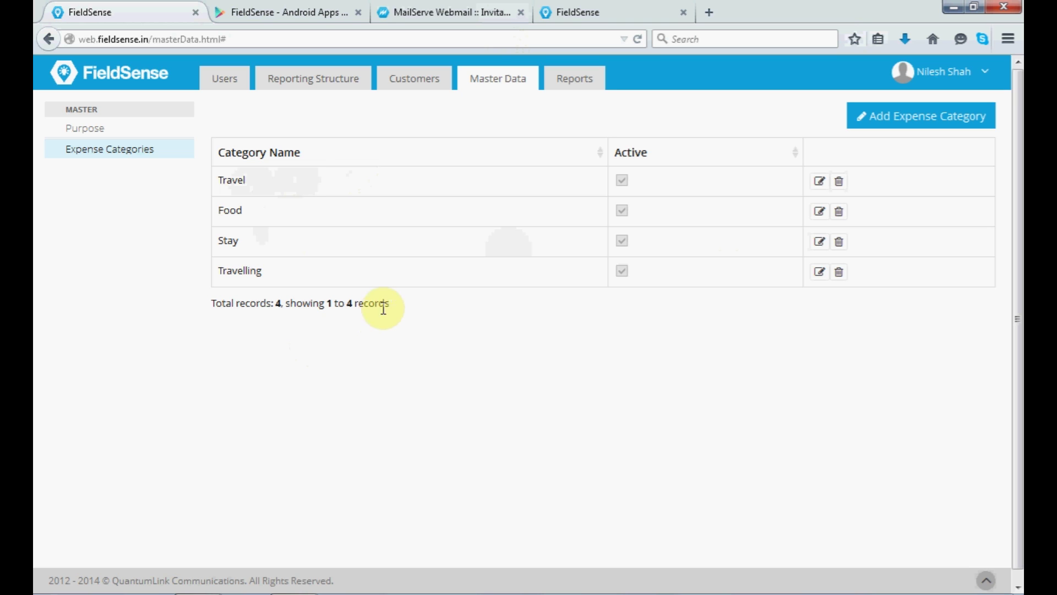
click(583, 86)
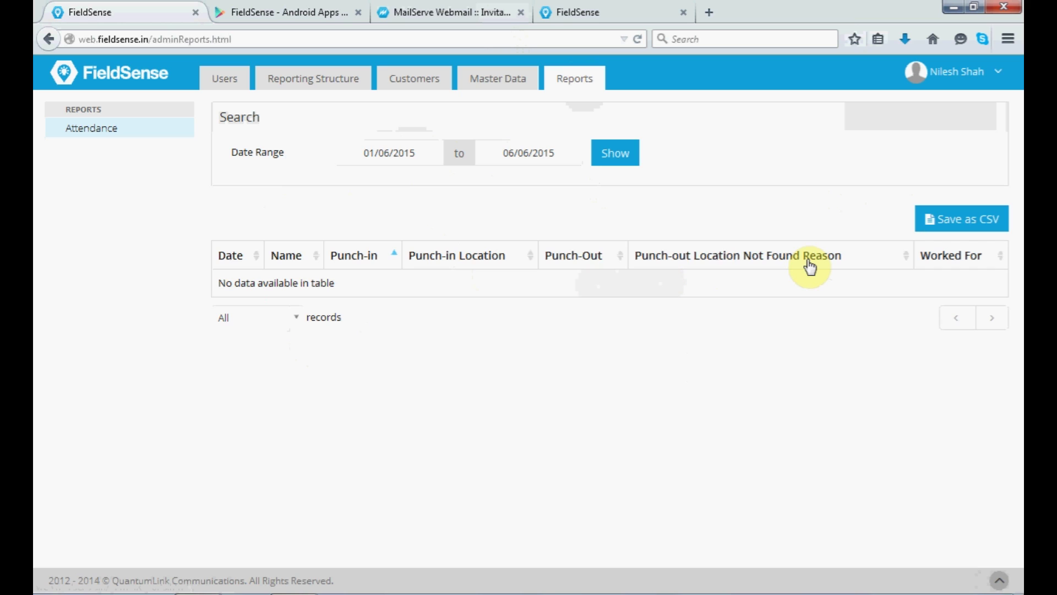
View the admin's own profile page, then open the Give Feedback form.
click(957, 75)
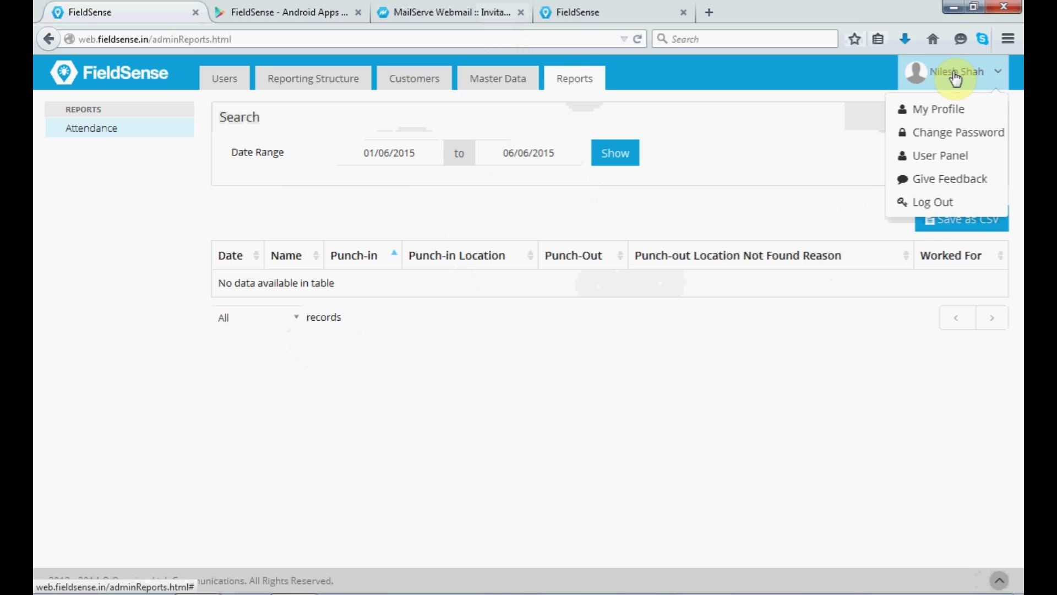
click(939, 113)
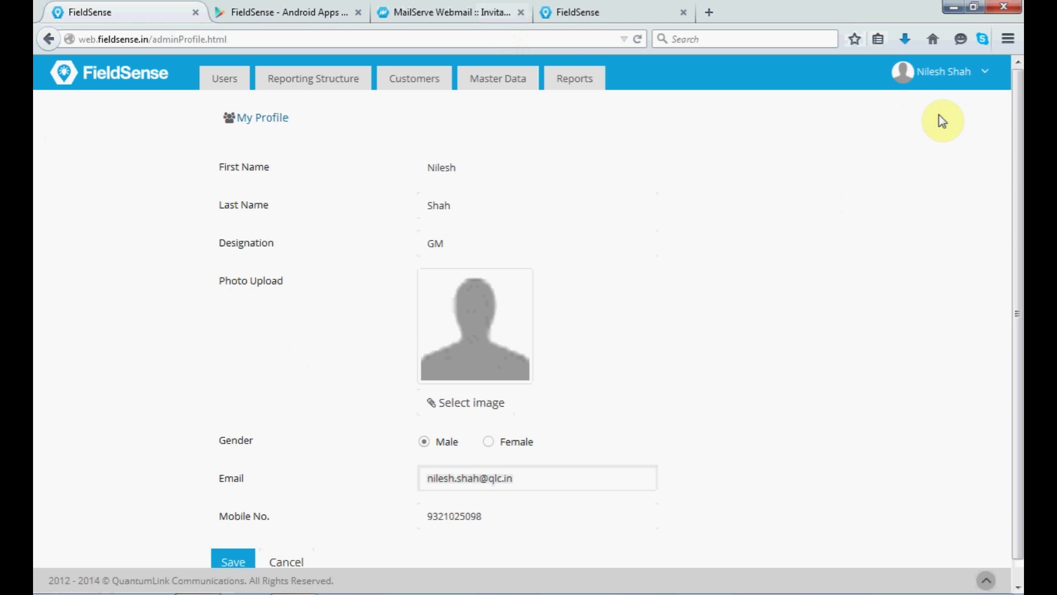
click(938, 91)
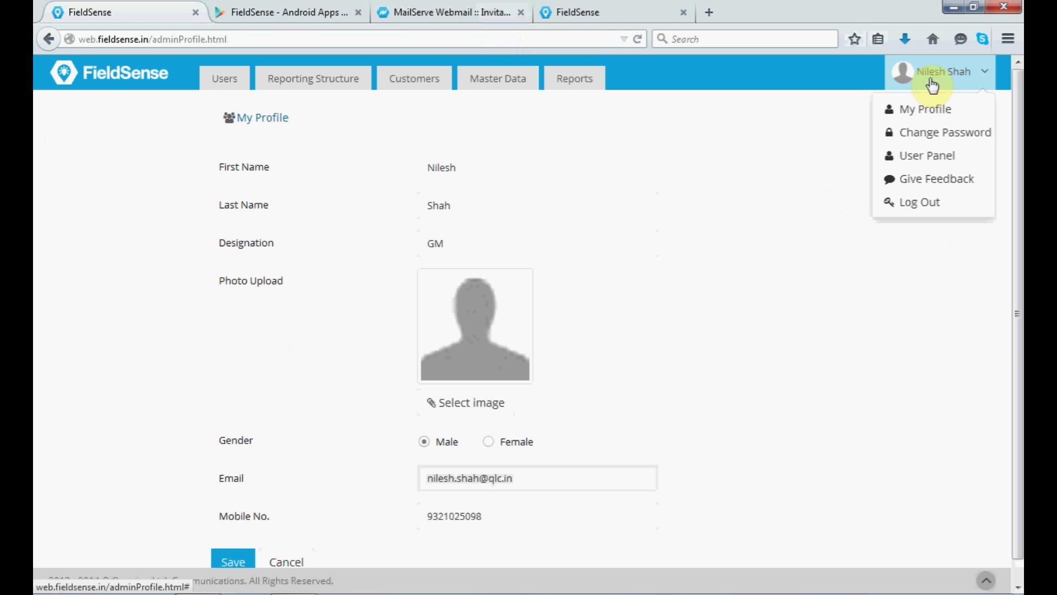
click(930, 189)
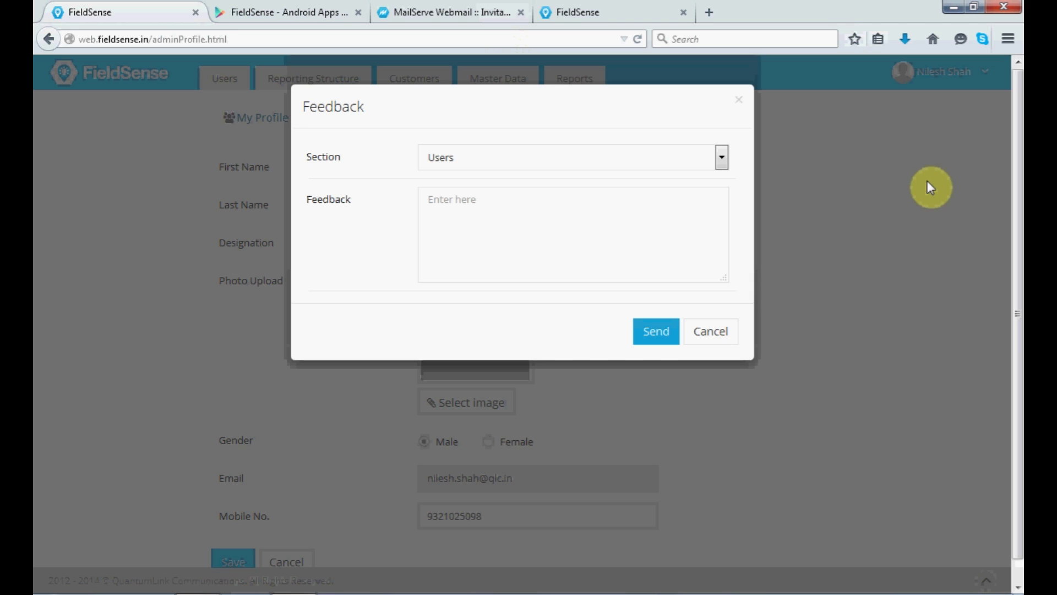
Set the feedback Section to Reports, then cancel without sending.
click(721, 158)
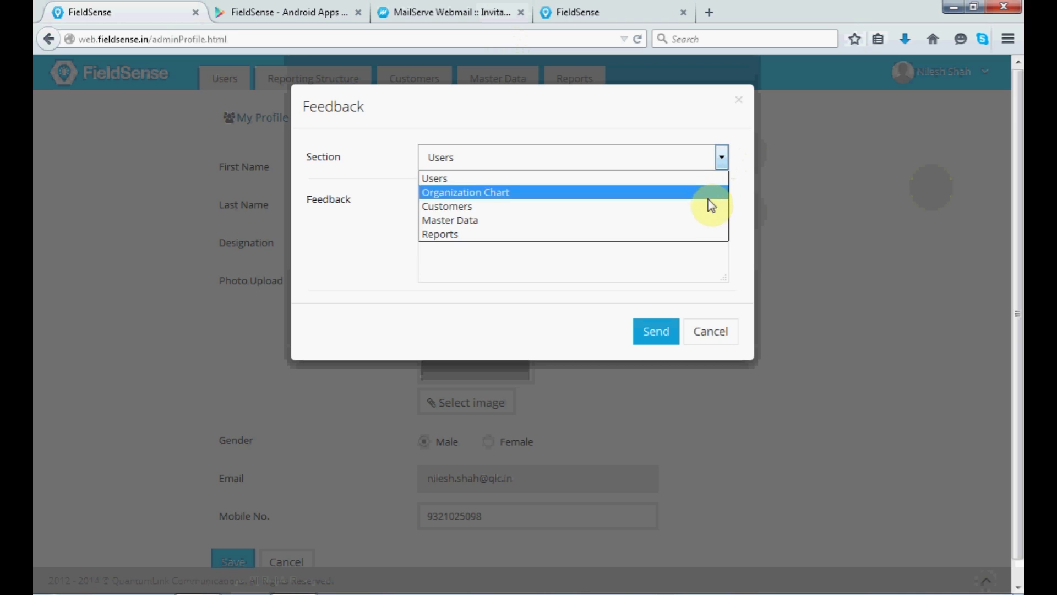
click(706, 241)
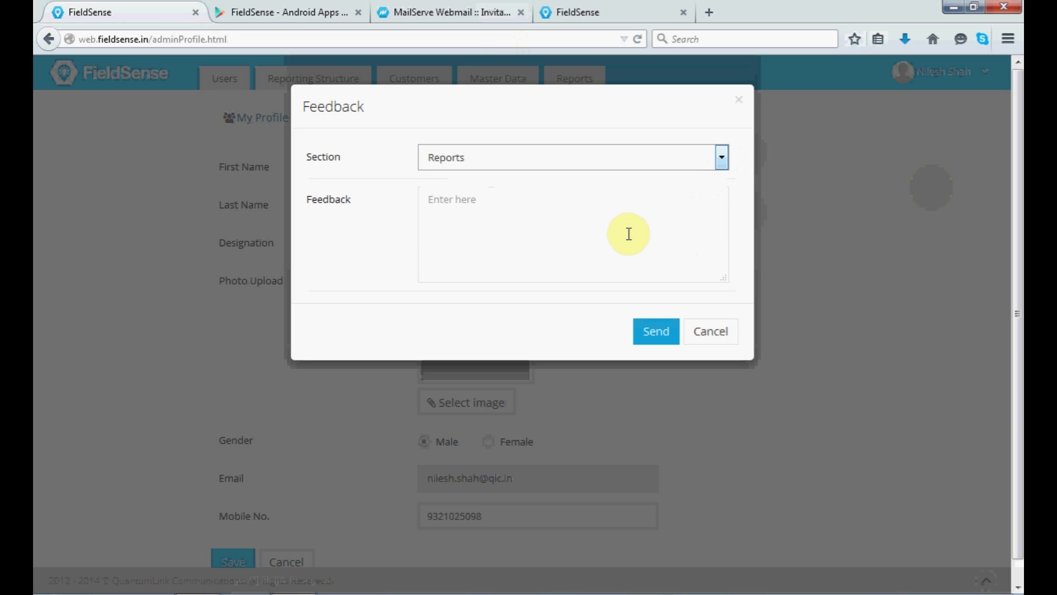
click(707, 346)
click(939, 71)
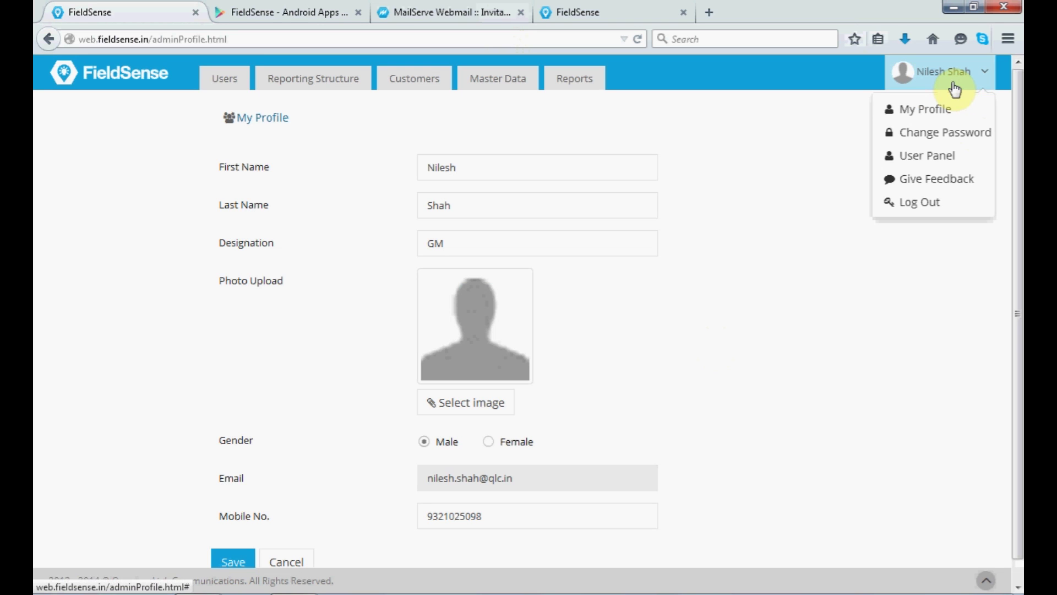
Switch to the User Panel dashboard with the direct reports' last known locations.
click(923, 160)
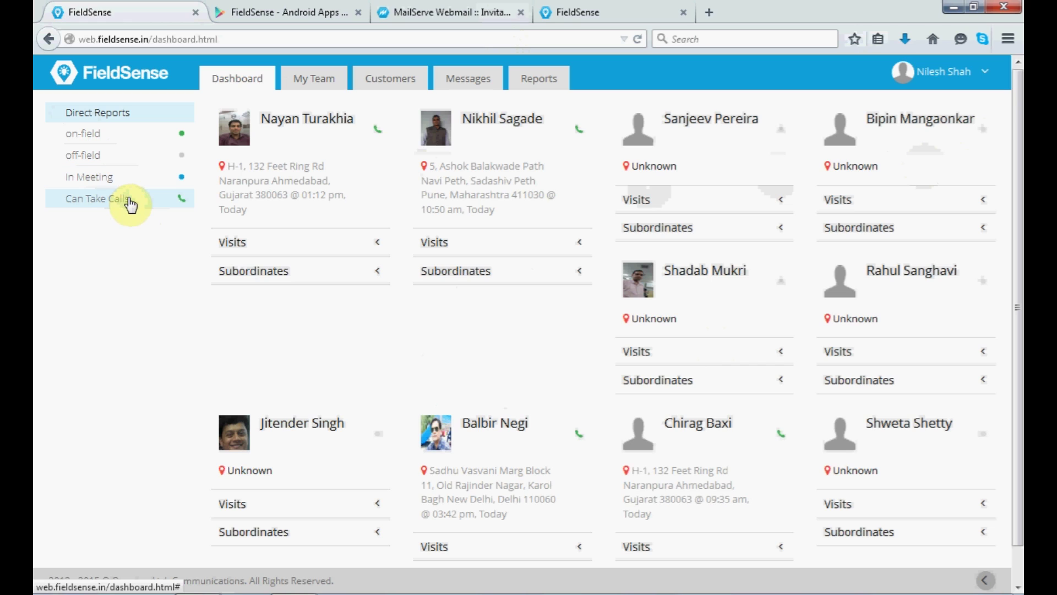
On the My Team map, view two team members' locations and details.
click(331, 81)
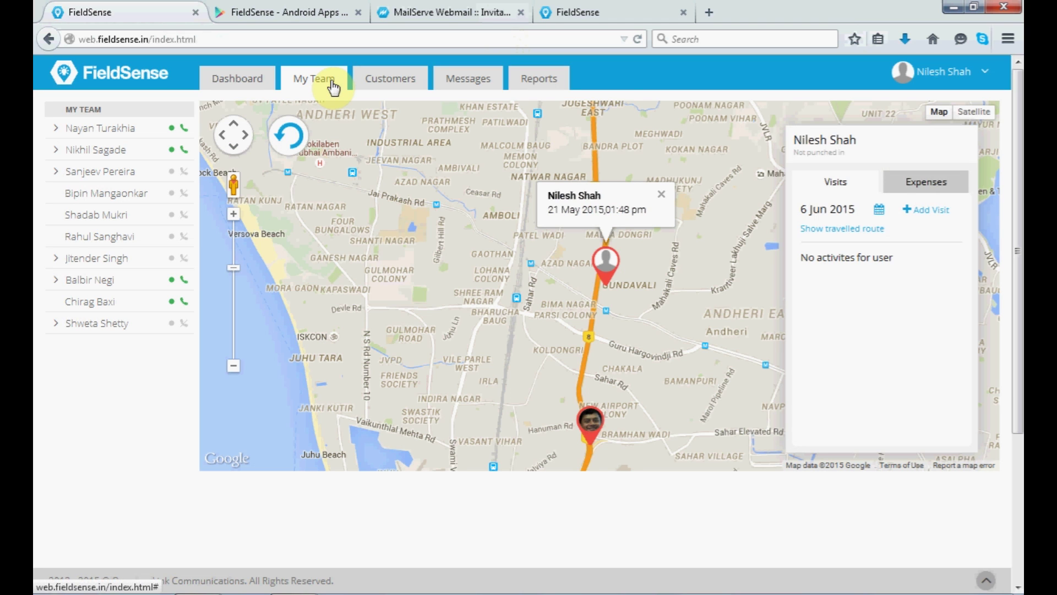
click(102, 172)
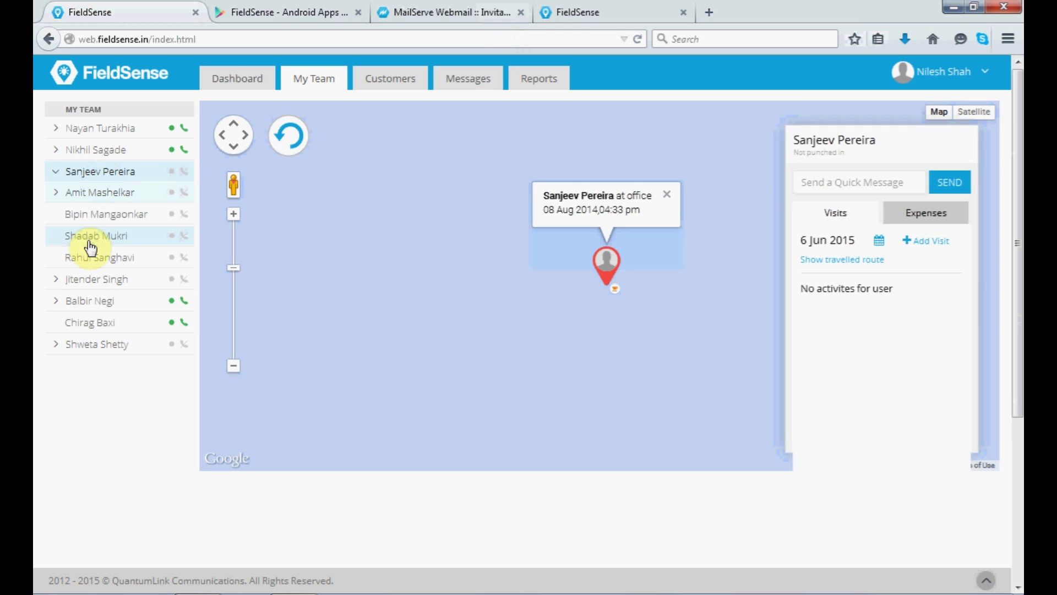
click(104, 300)
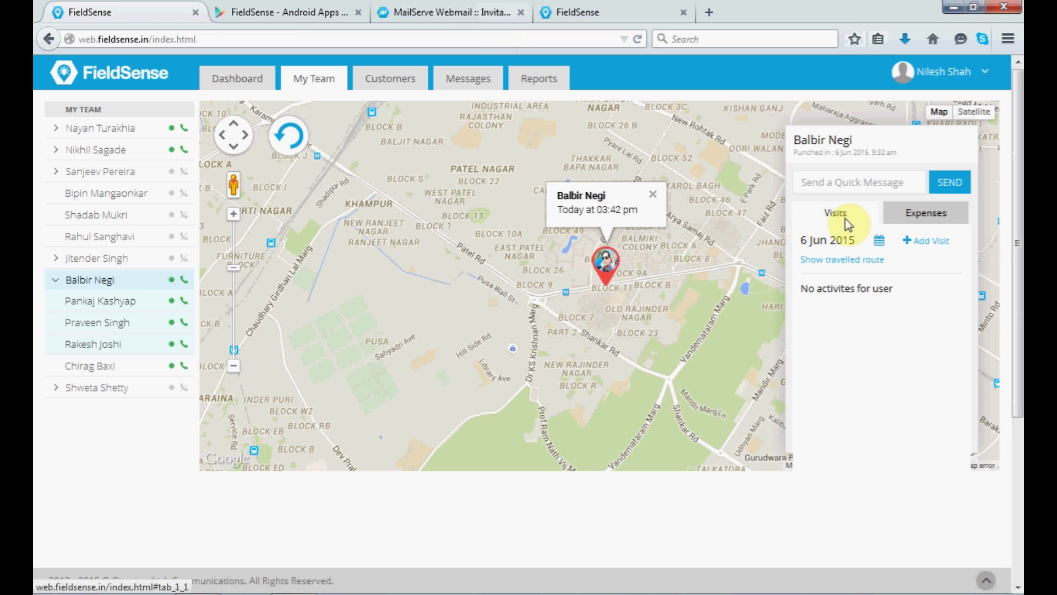
Check that member's expenses and quick message box, then open the Customers list.
click(904, 218)
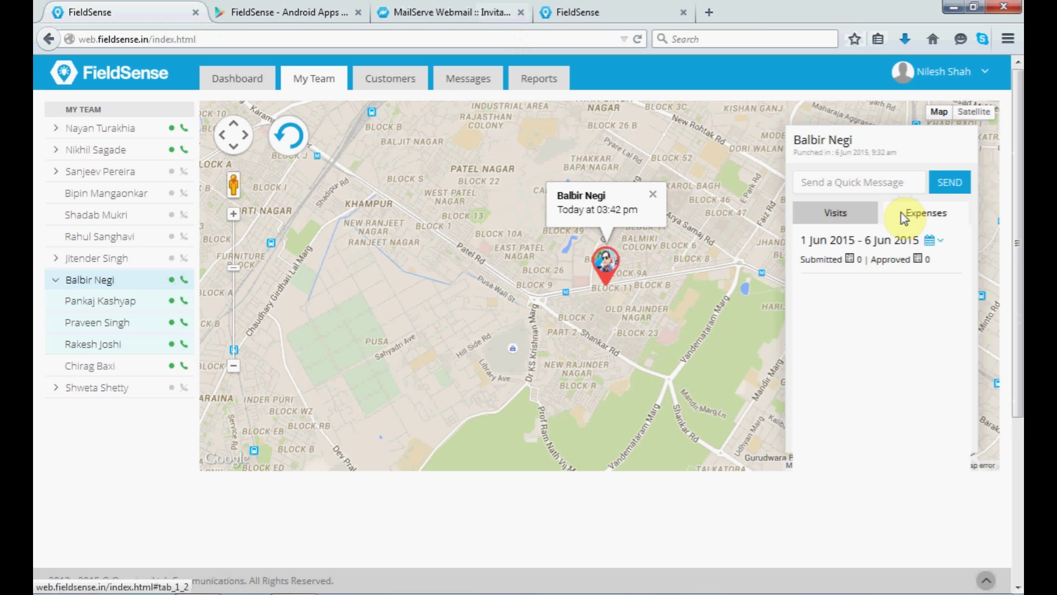
click(857, 182)
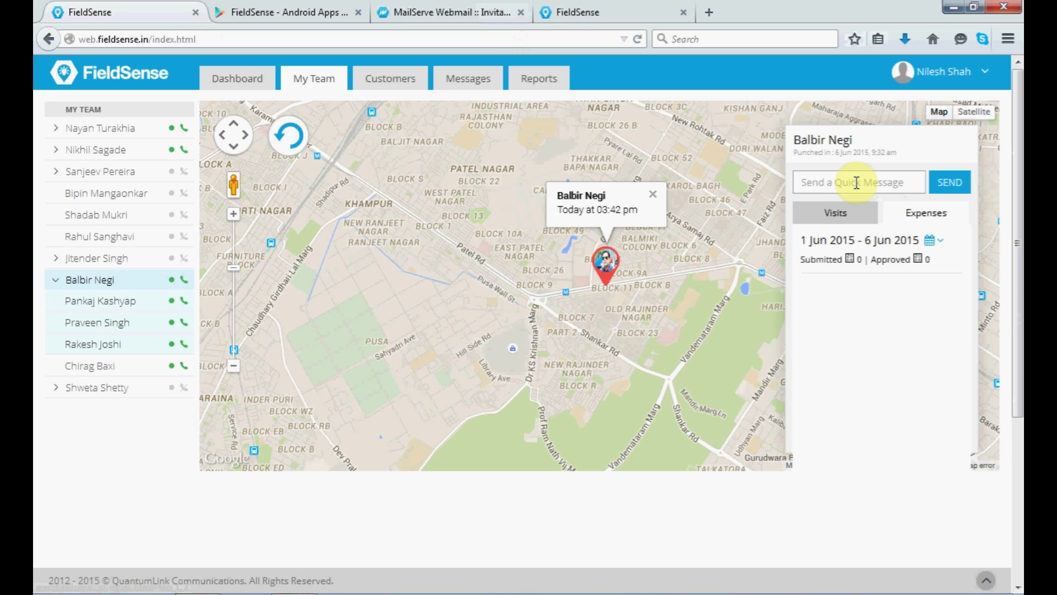
click(396, 80)
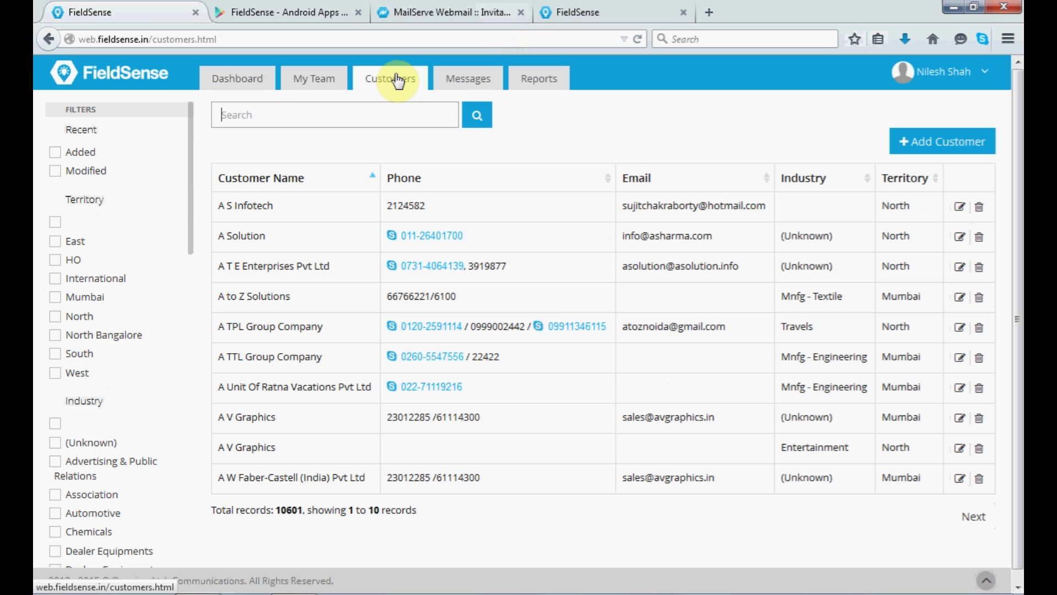
Send the message 'hi' to a colleague, then open the Attendance report.
click(444, 82)
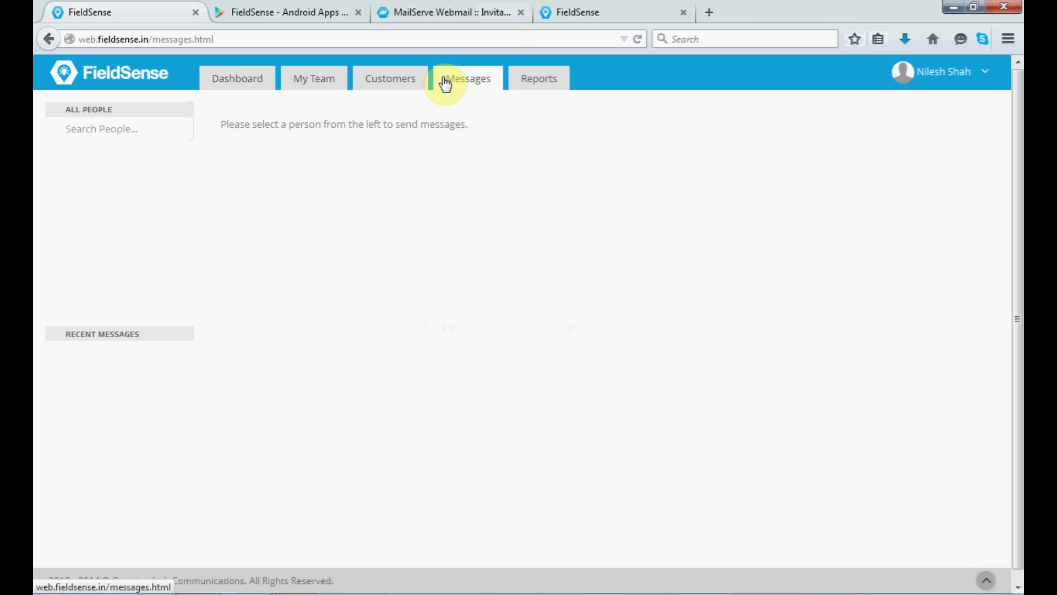
click(139, 285)
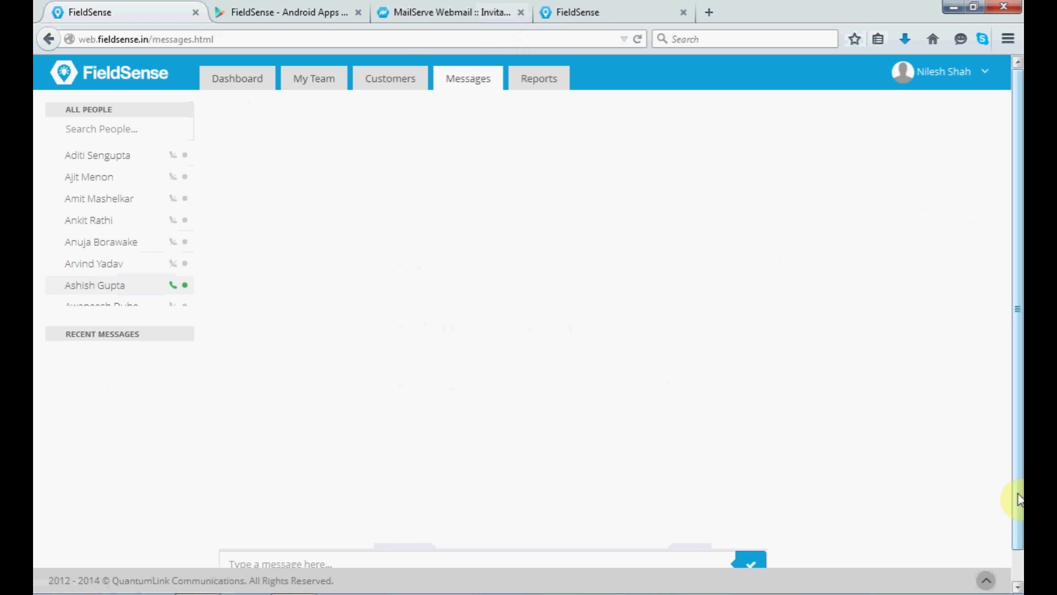
scroll(1019, 500, down, 1)
click(561, 533)
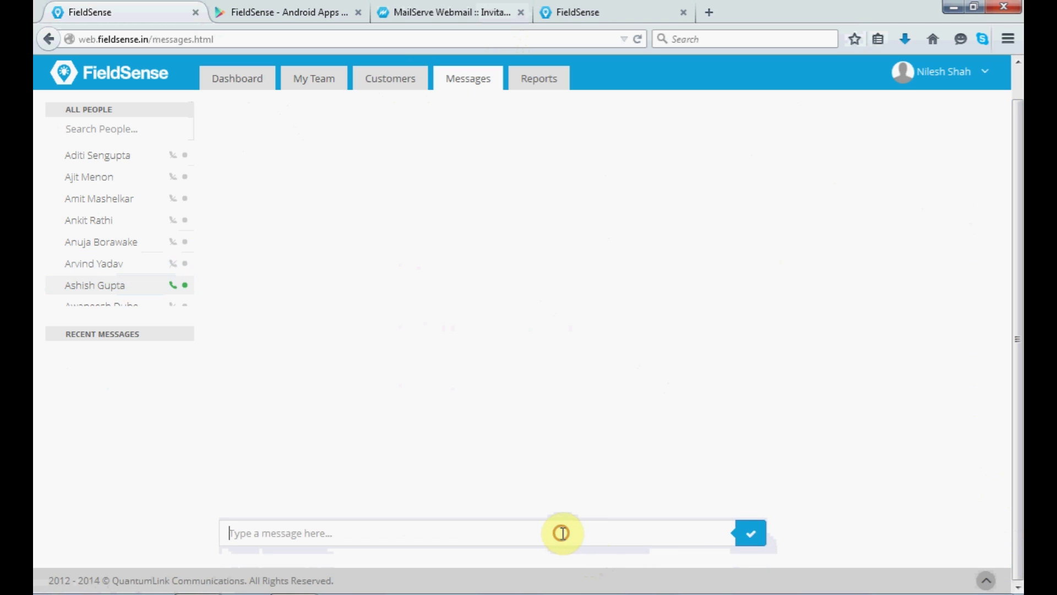
text(hi)
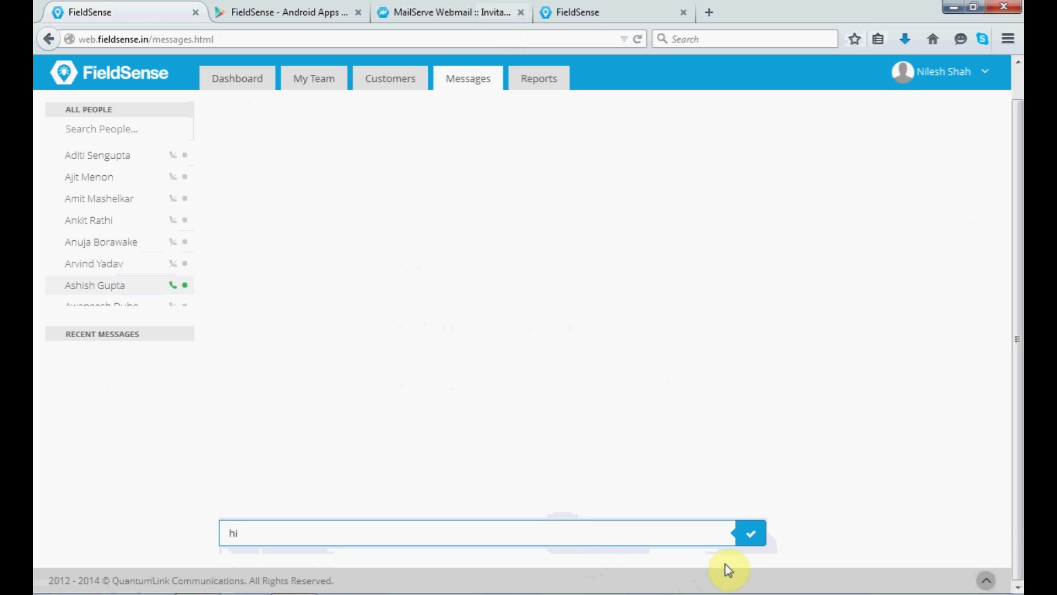
click(747, 535)
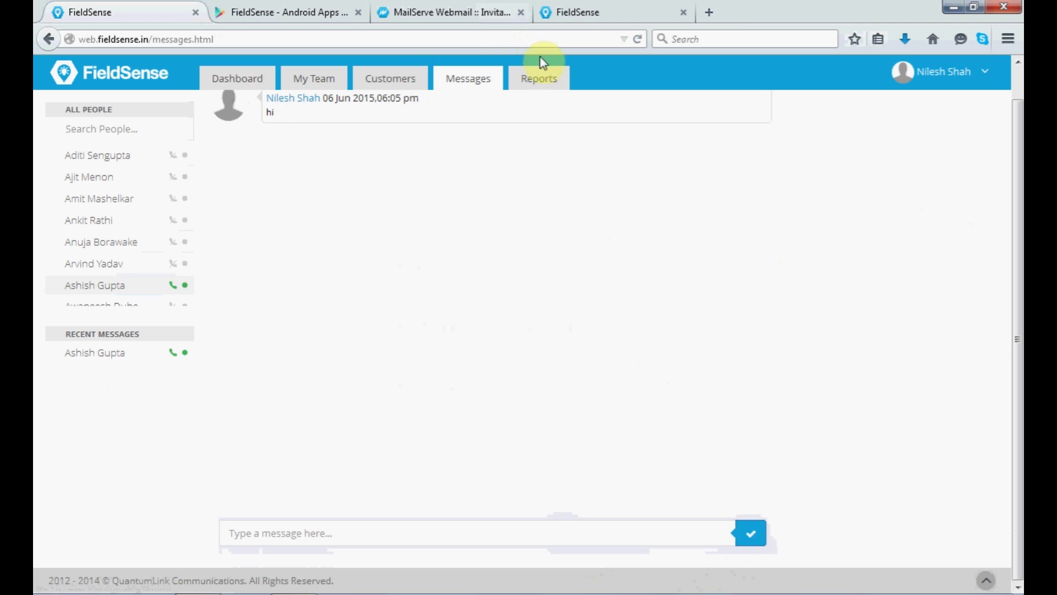
click(547, 82)
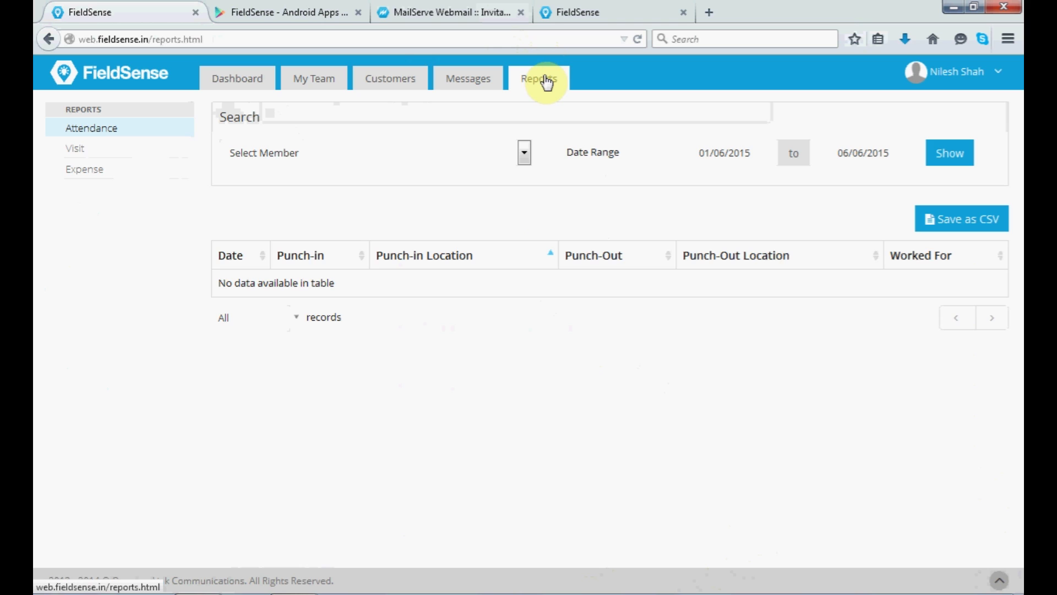
Show one member's attendance for 01/06/2015–06/06/2015, then open the Visit report.
click(524, 155)
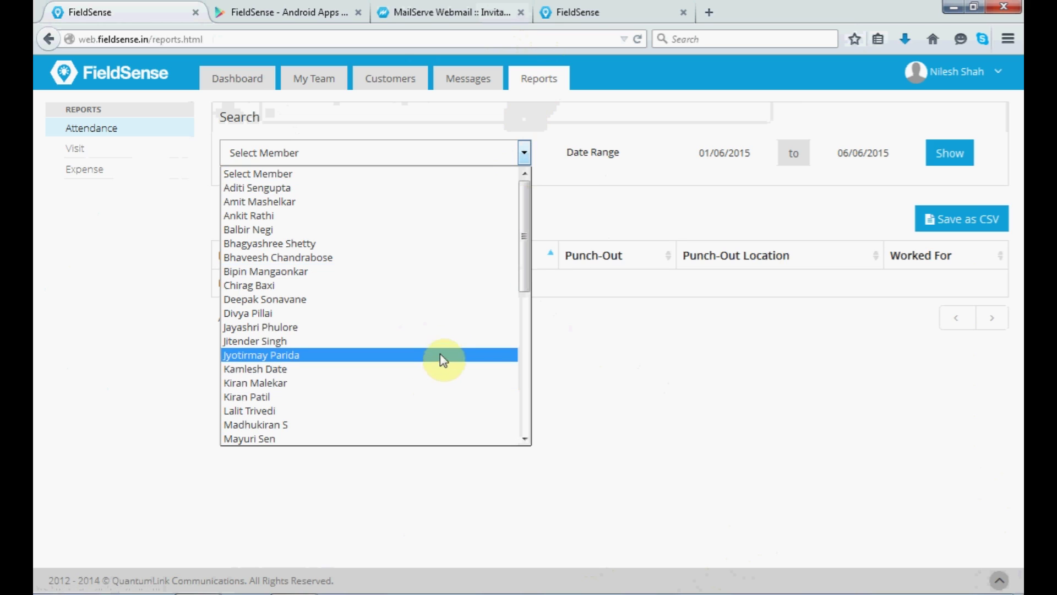
click(440, 341)
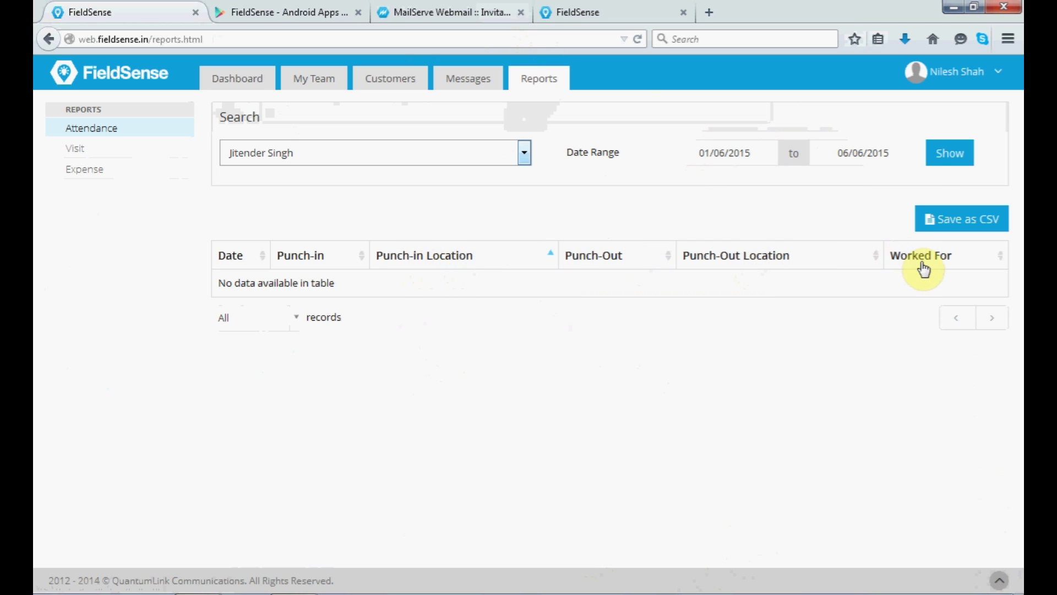
click(948, 161)
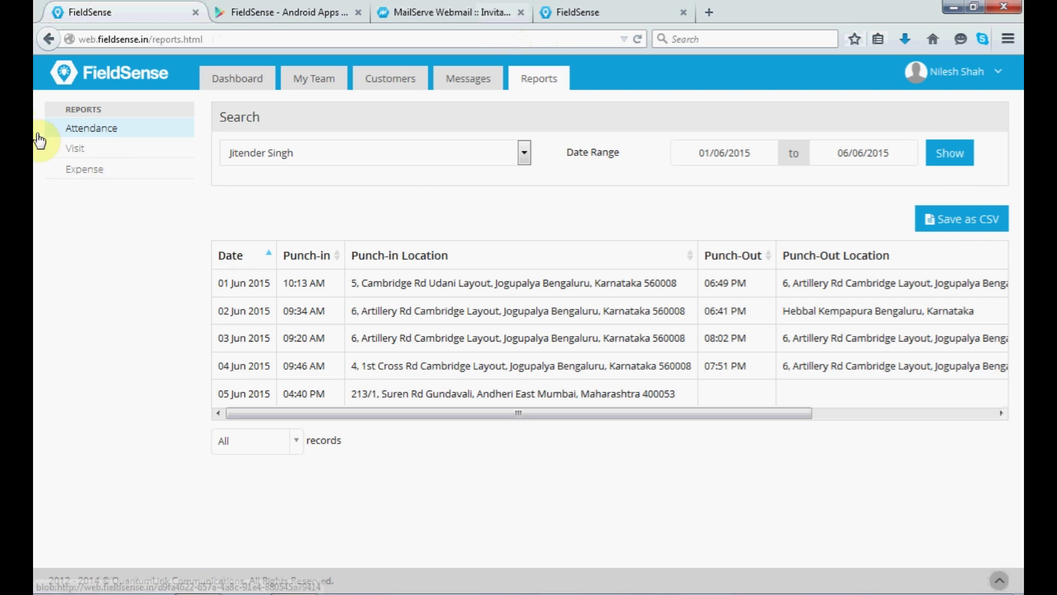
click(73, 154)
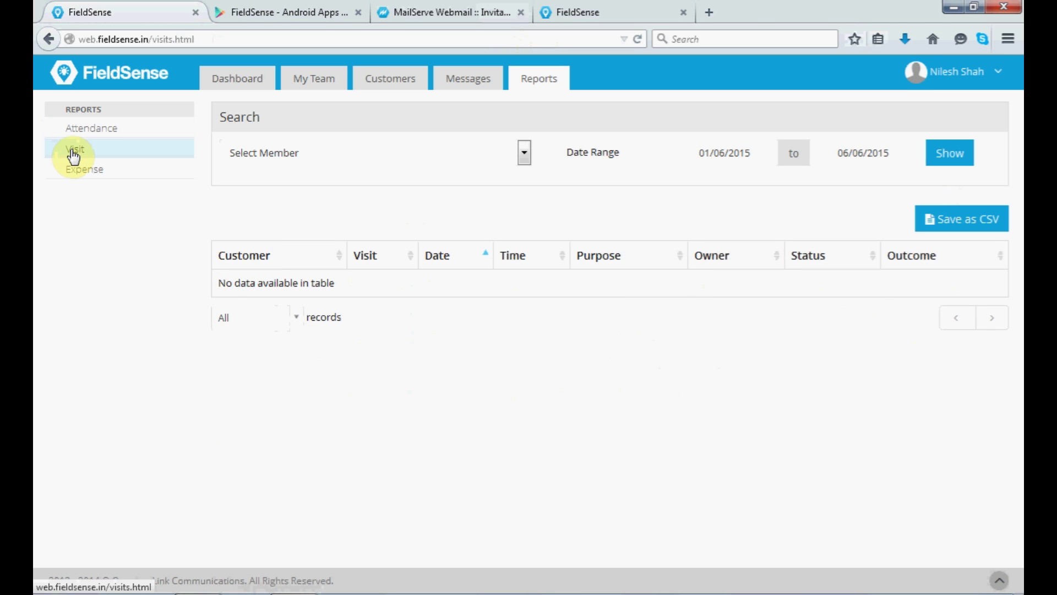
Check the Visit report's member list, then switch to the Expense report for 01/06/2015–06/06/2015.
click(344, 160)
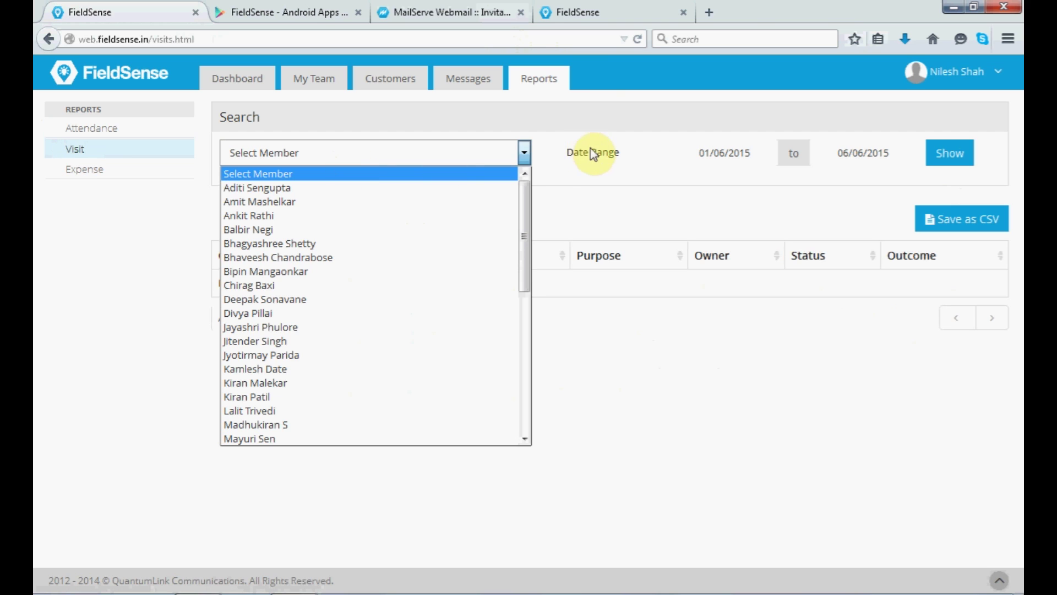
click(87, 171)
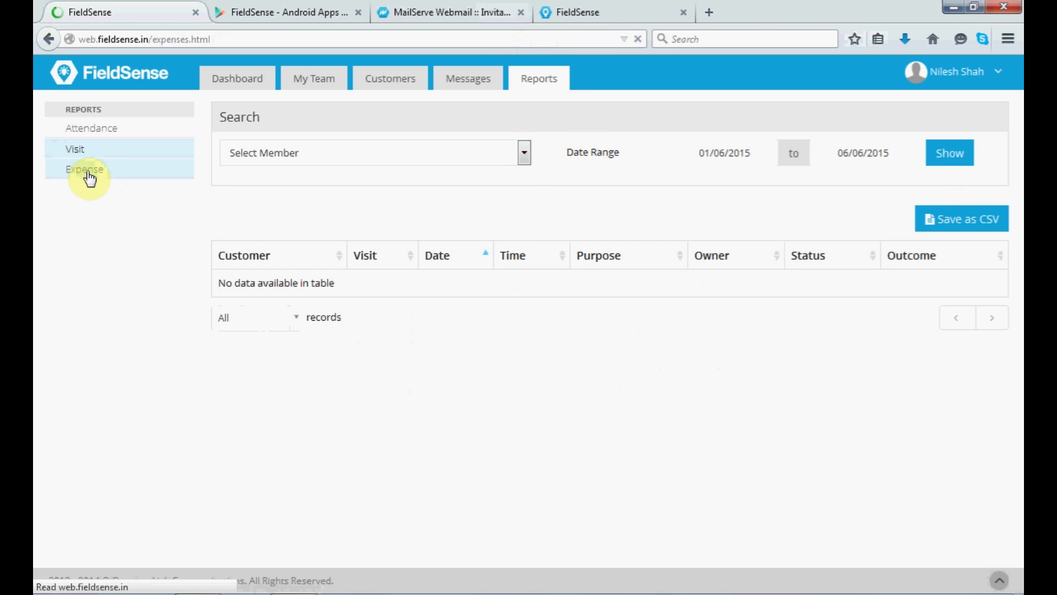